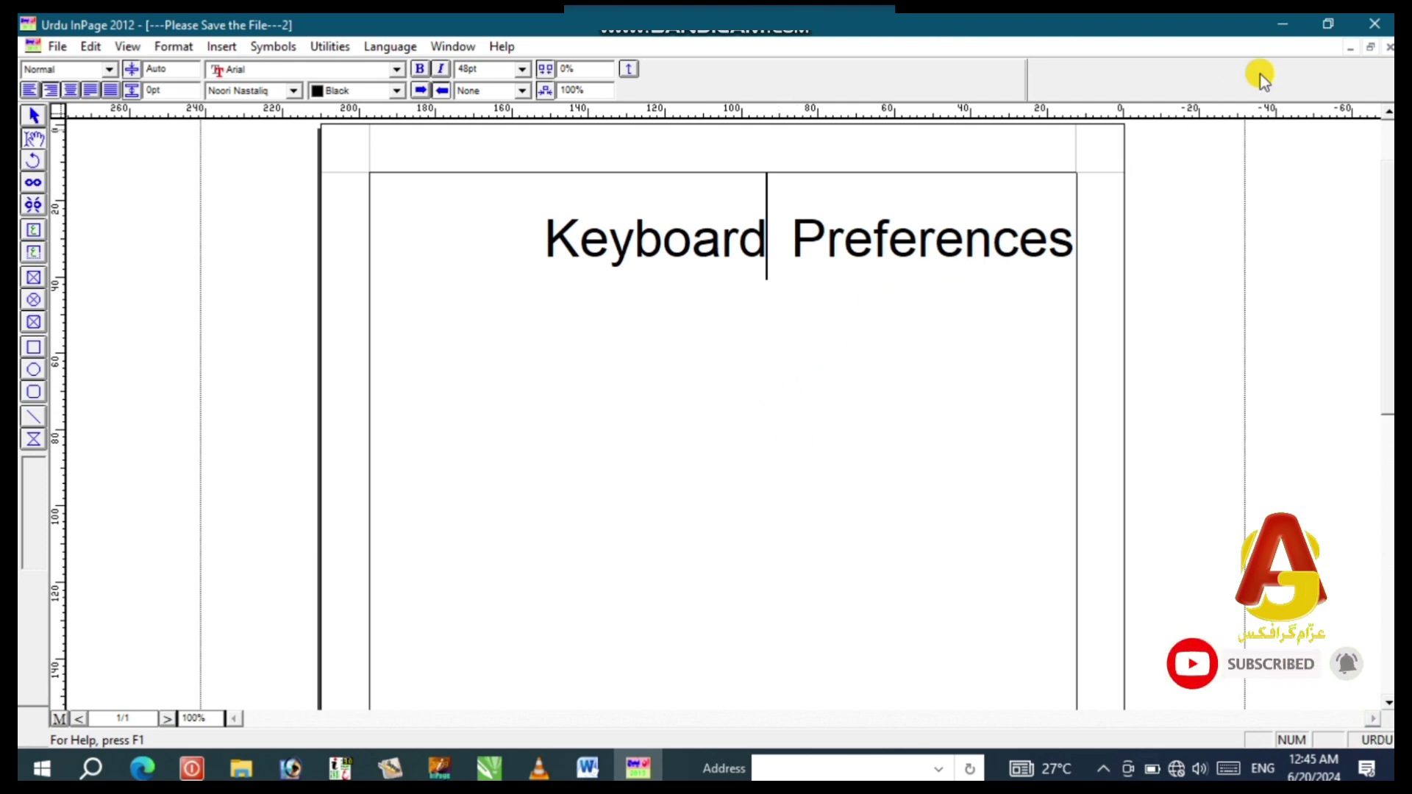
Close the current untitled document without saving it
{"action": "left_click", "coordinate": [1389, 46]}
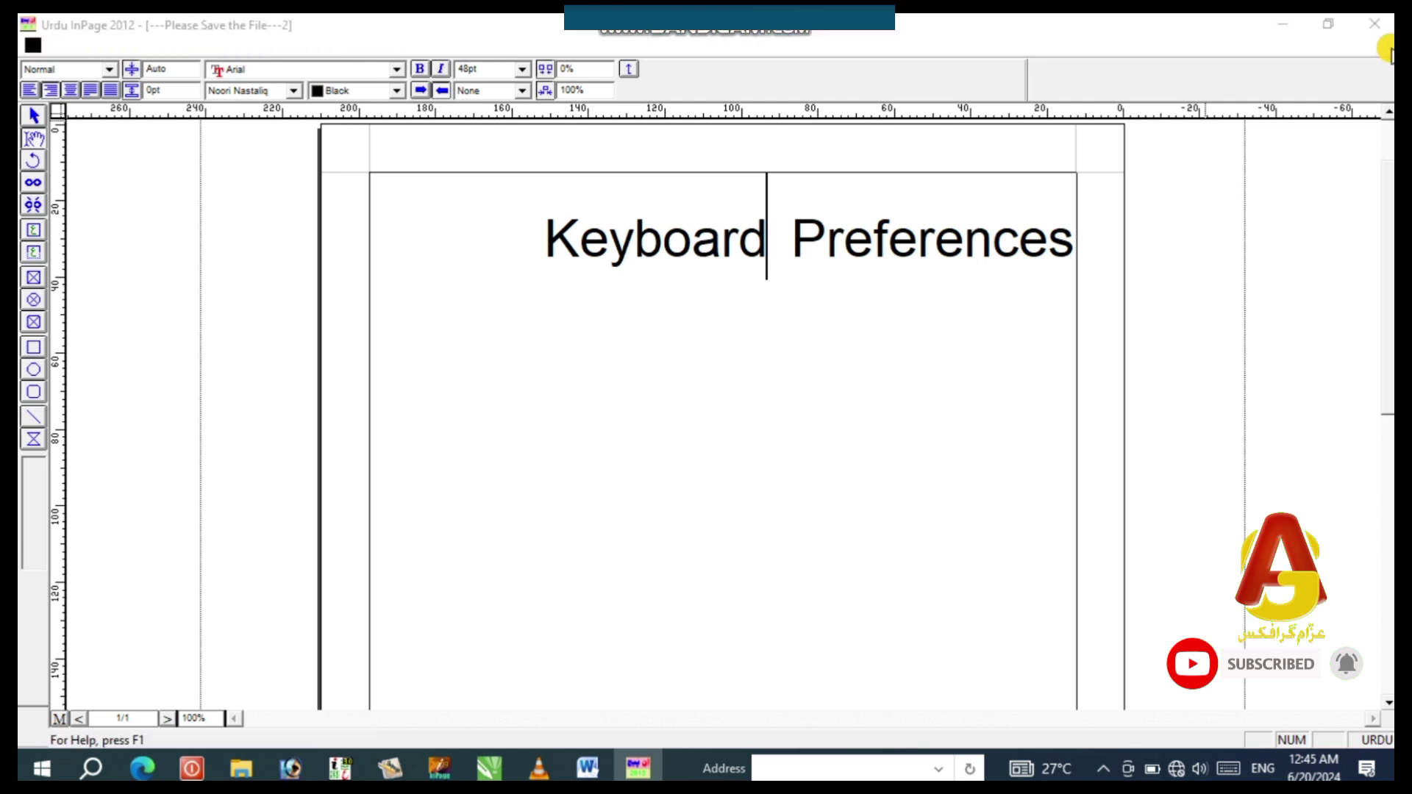
{"action": "left_click", "coordinate": [735, 431]}
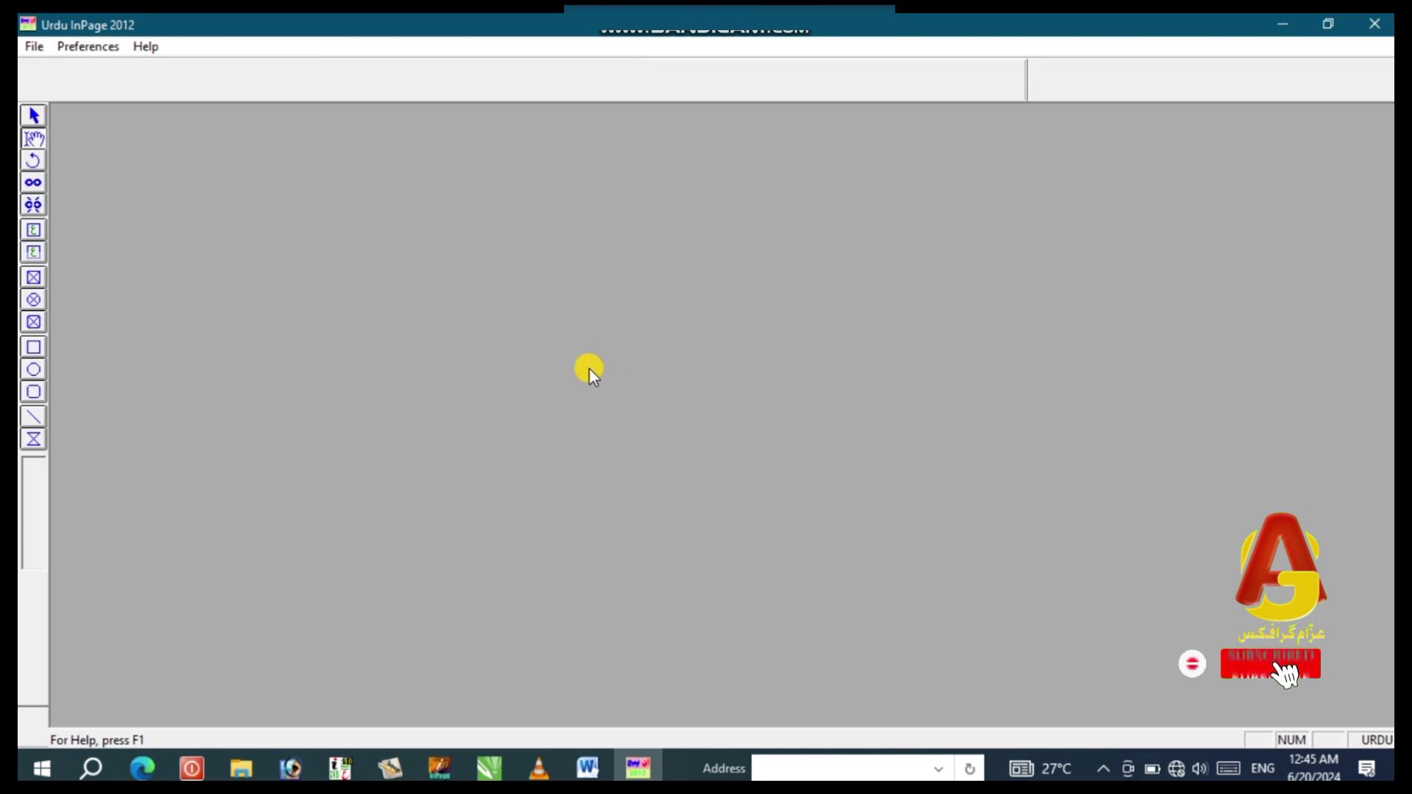
View the keyboard preferences with no document open, and cancel without changing anything
{"action": "left_click", "coordinate": [84, 53]}
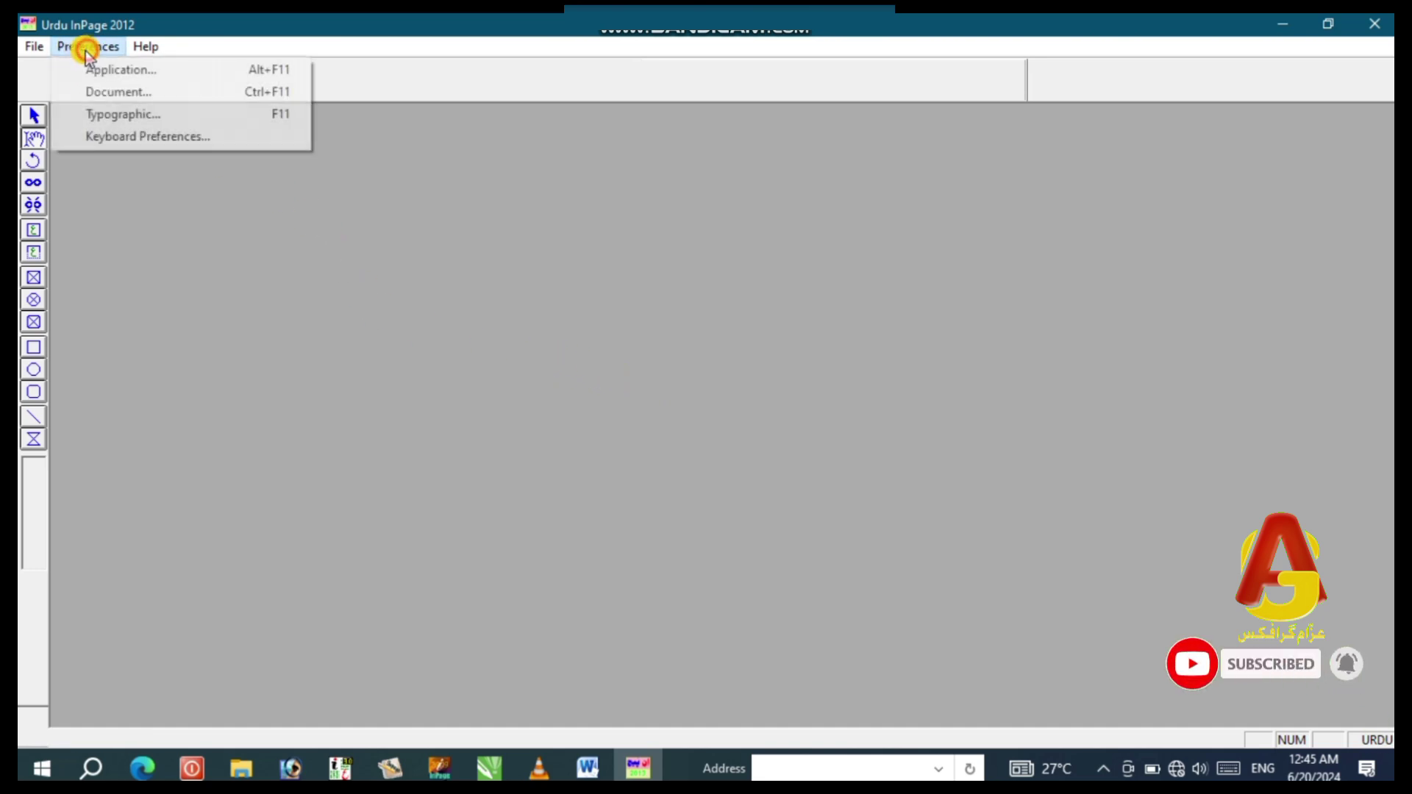
{"action": "left_click", "coordinate": [141, 137]}
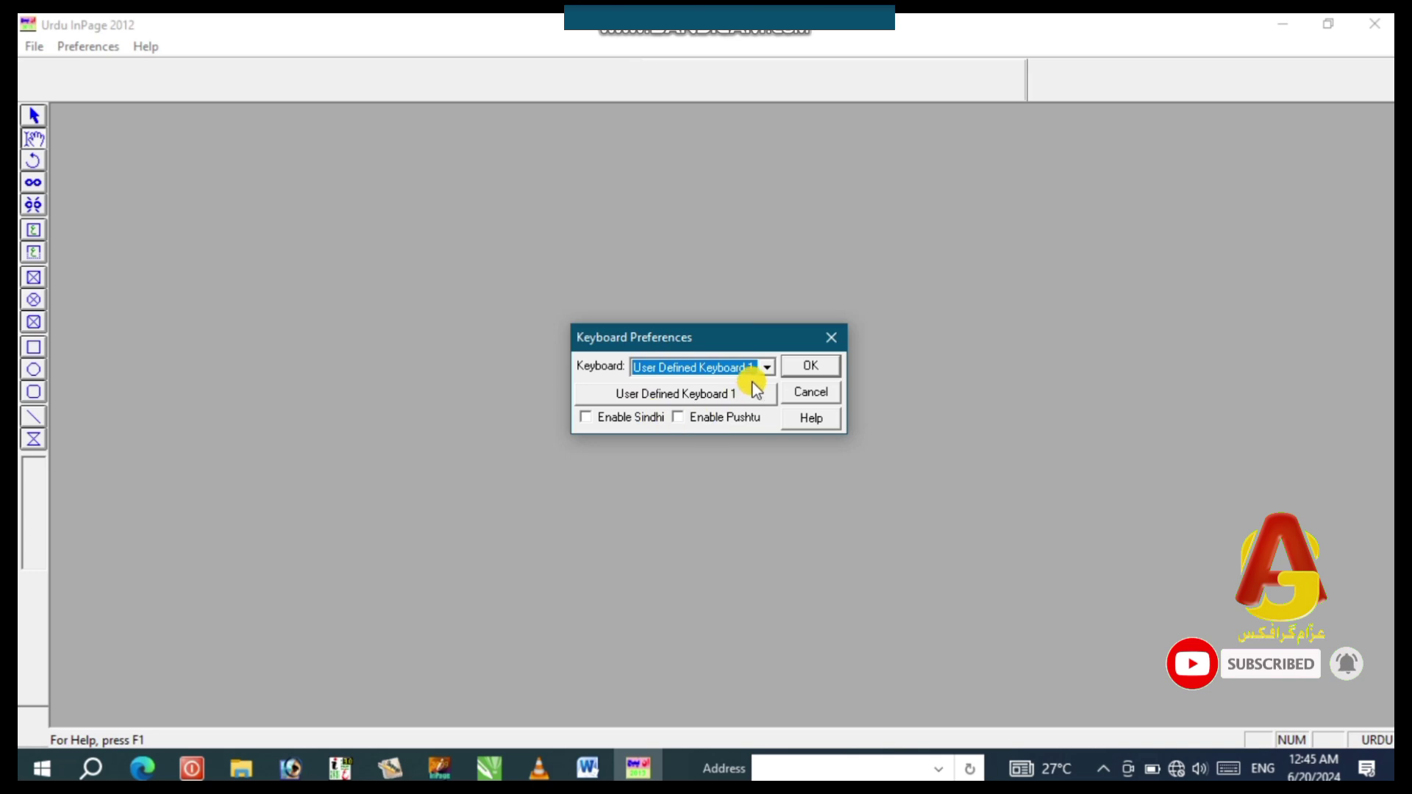
{"action": "left_click", "coordinate": [809, 393]}
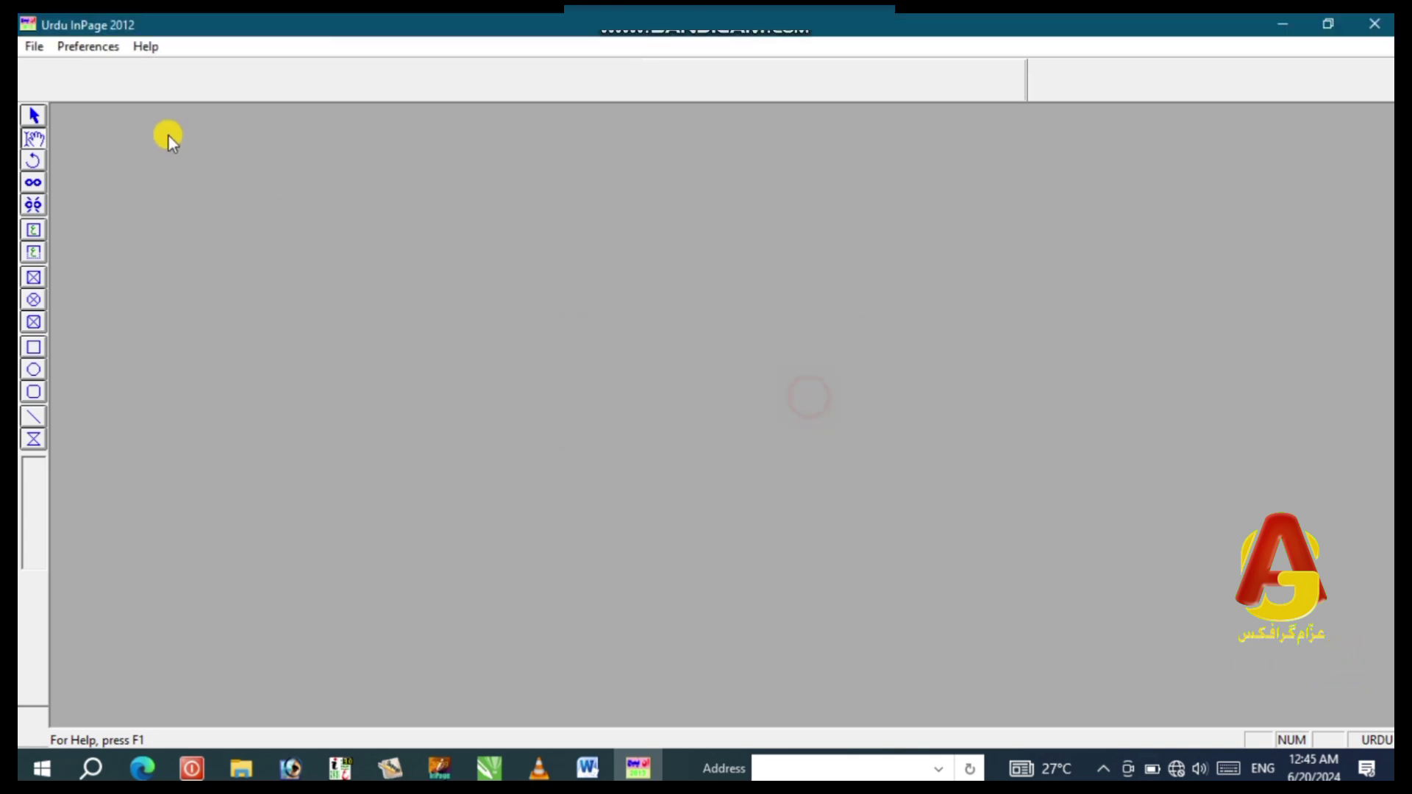
Create a new A4 portrait document with 12.7 mm margins, one column and right-to-left direction
{"action": "left_click", "coordinate": [31, 49]}
{"action": "left_click", "coordinate": [50, 65]}
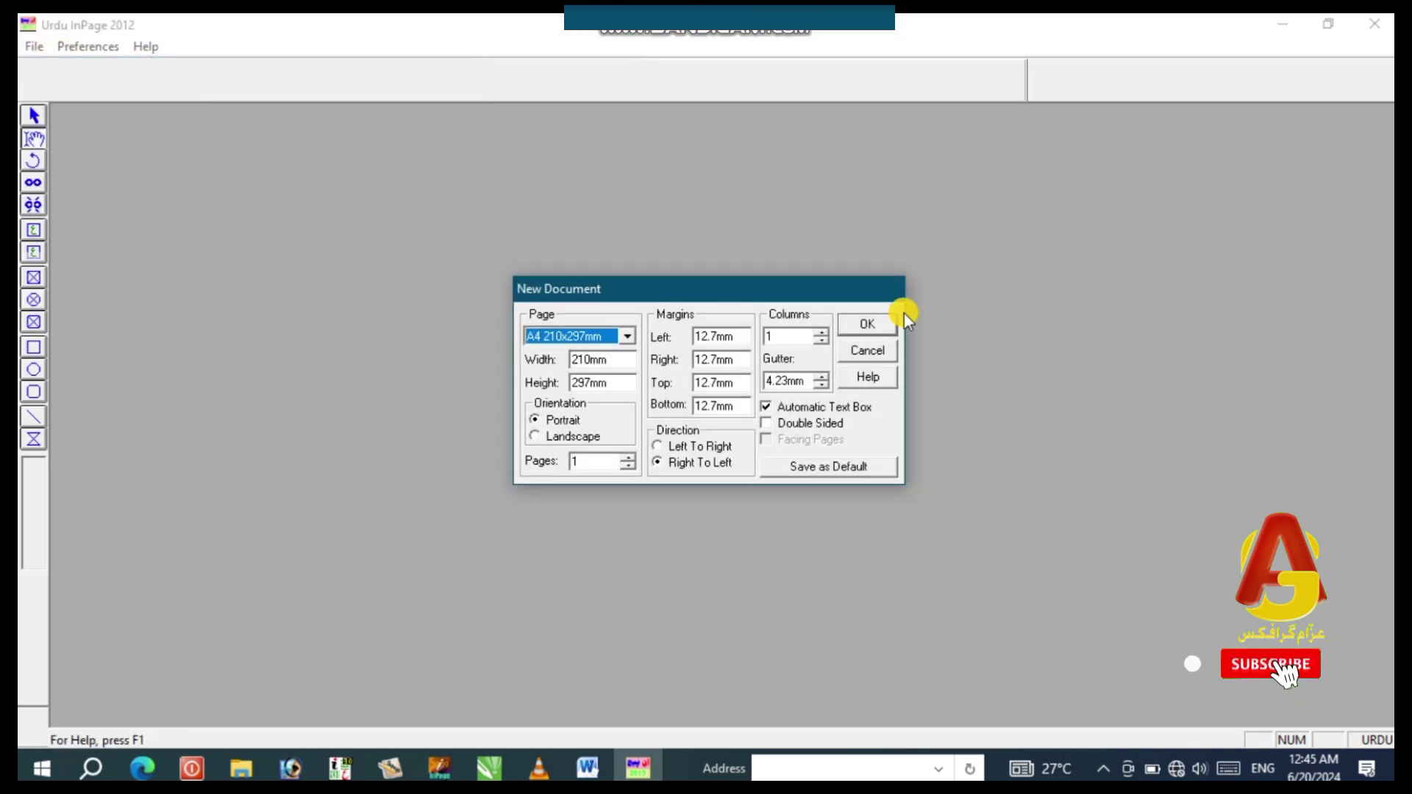
{"action": "left_click", "coordinate": [883, 324]}
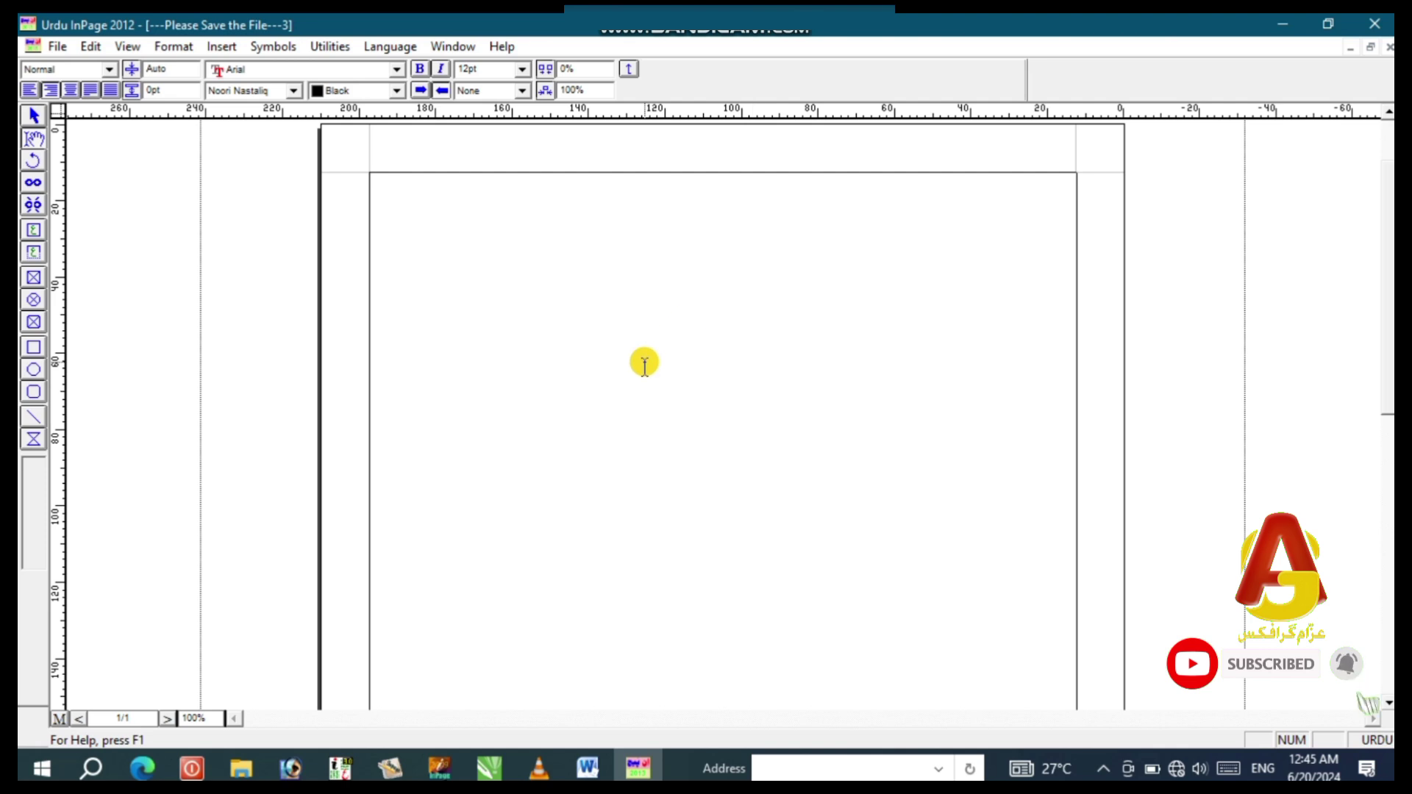
View the keyboard preferences from within the new document and close them with the settings as they are
{"action": "left_click", "coordinate": [91, 46]}
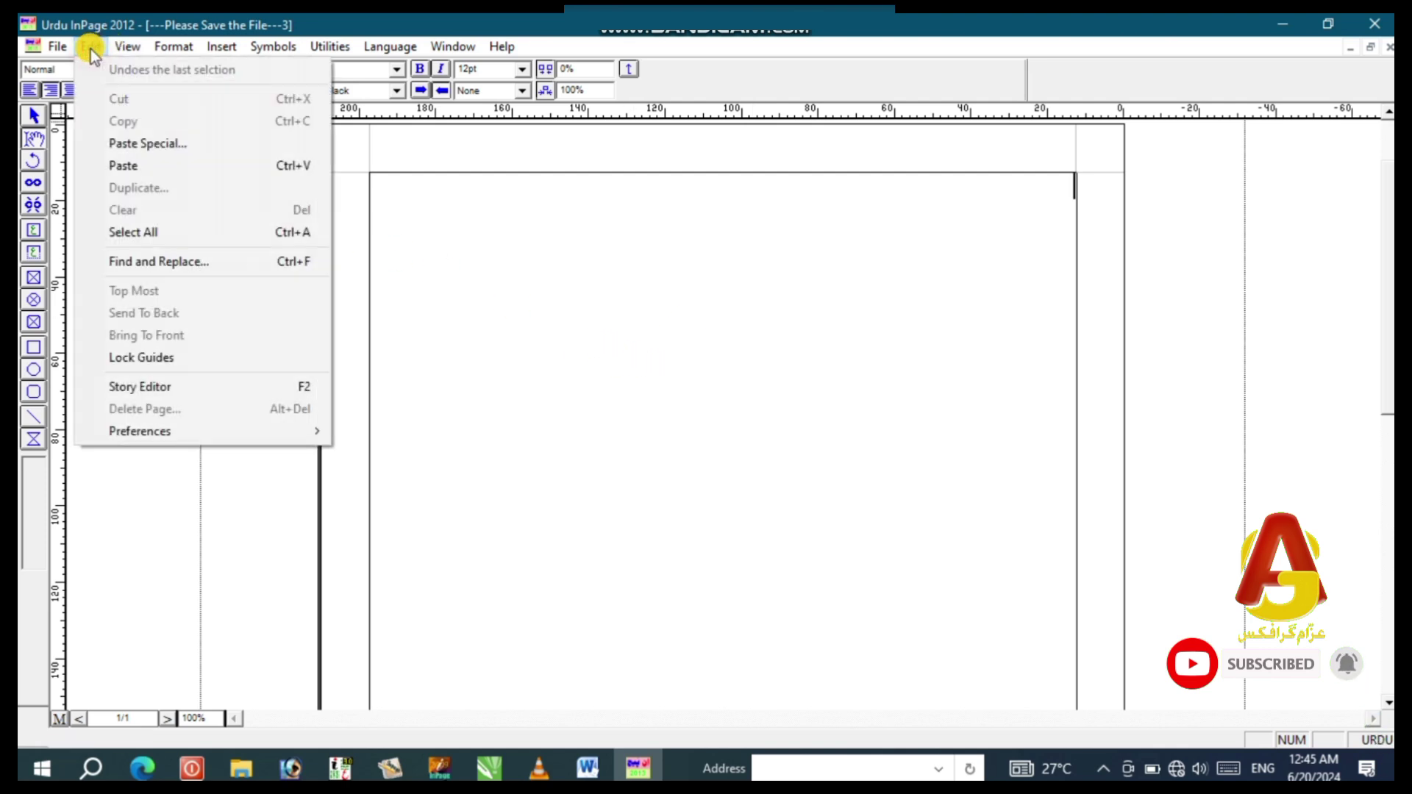
{"action": "mouse_move", "coordinate": [245, 436]}
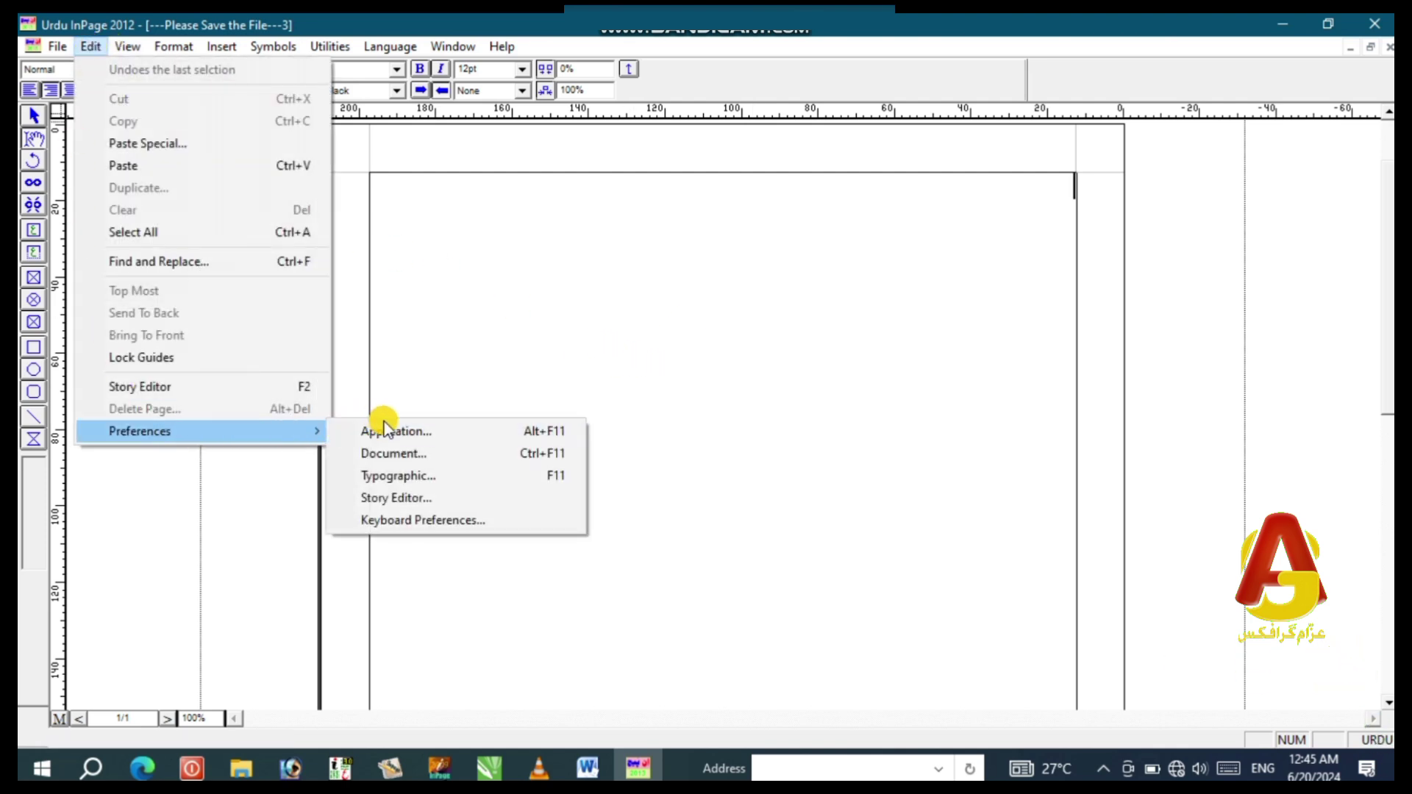
{"action": "left_click", "coordinate": [411, 521]}
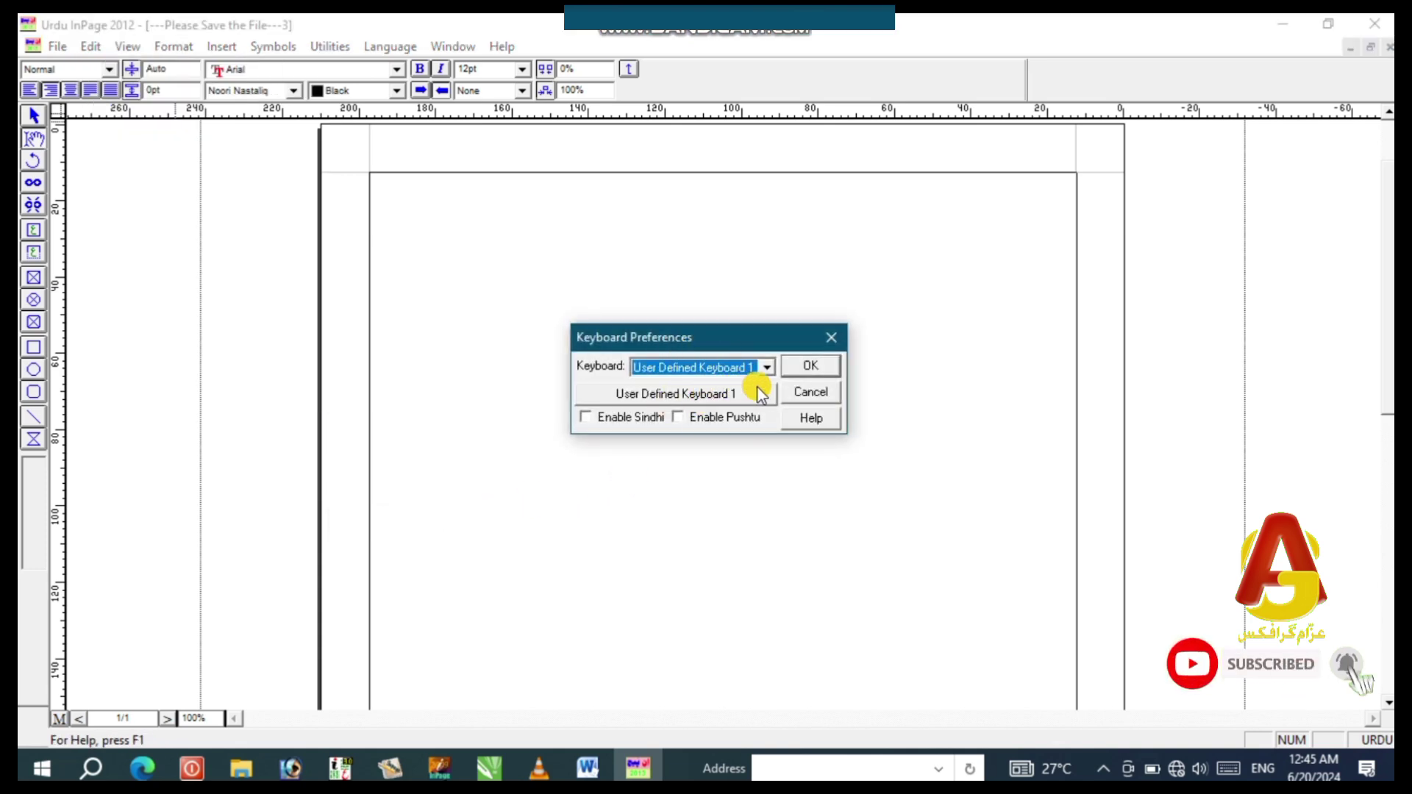
{"action": "left_click", "coordinate": [811, 365]}
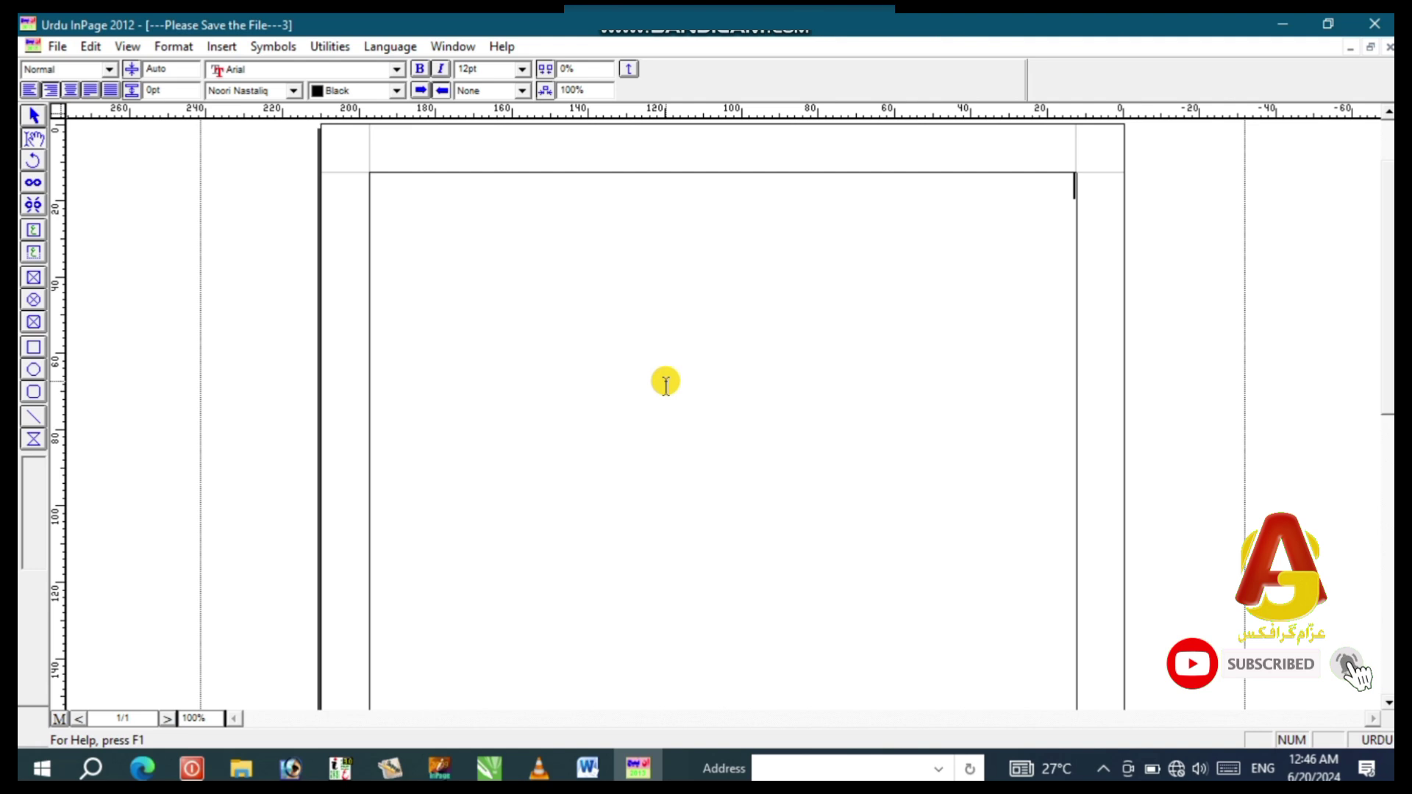
Choose the Phonetic layout in the keyboard preferences and view its key map
{"action": "left_click", "coordinate": [88, 50]}
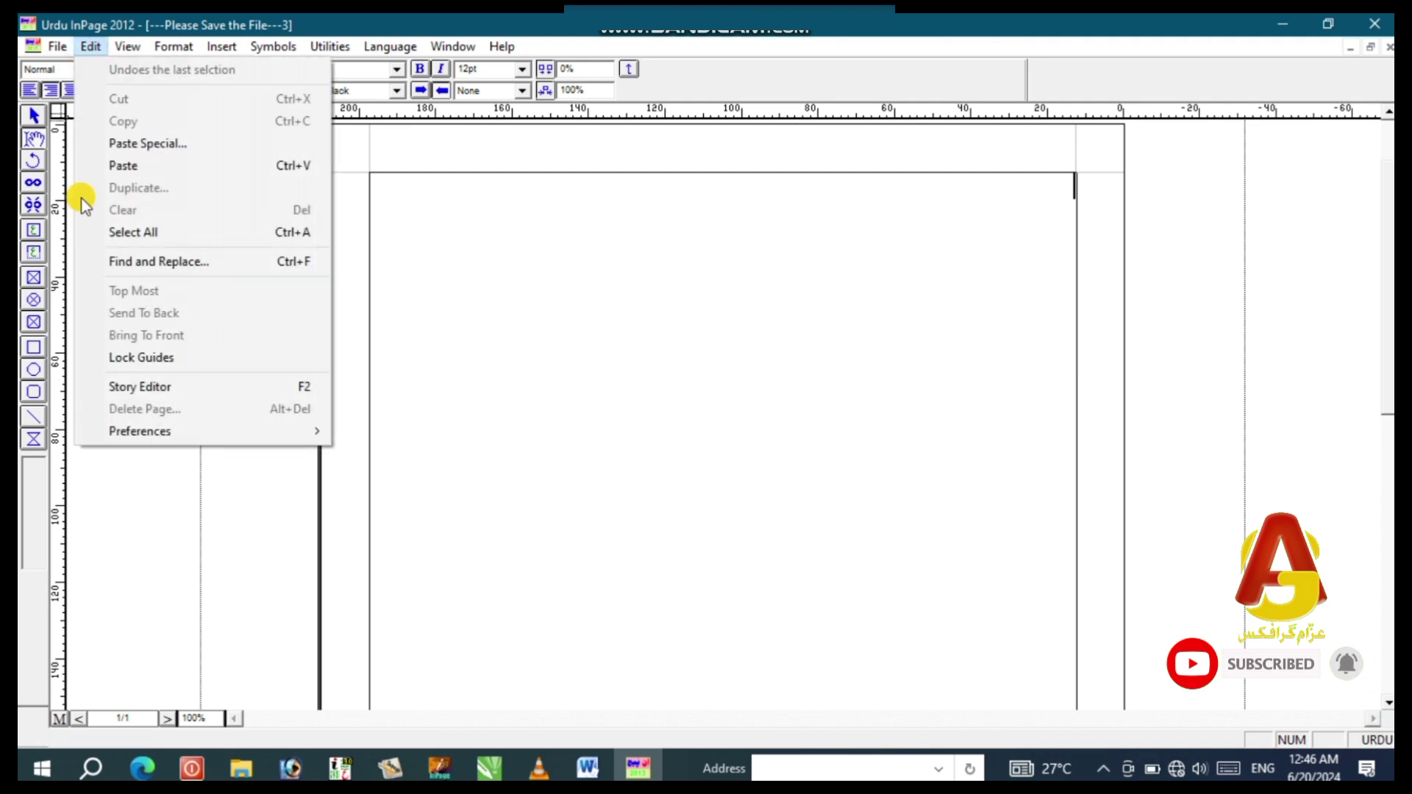
{"action": "mouse_move", "coordinate": [201, 433]}
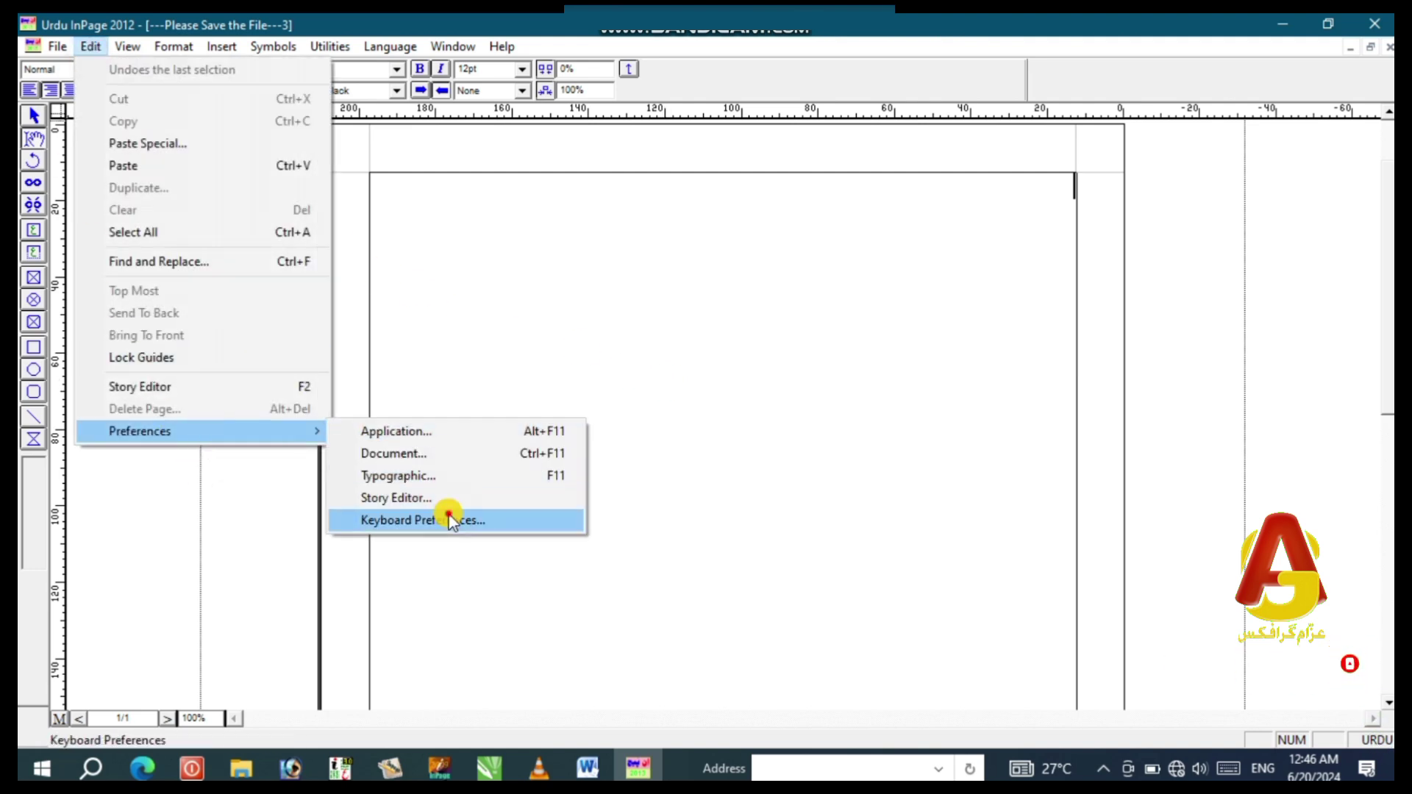
{"action": "left_click", "coordinate": [423, 518]}
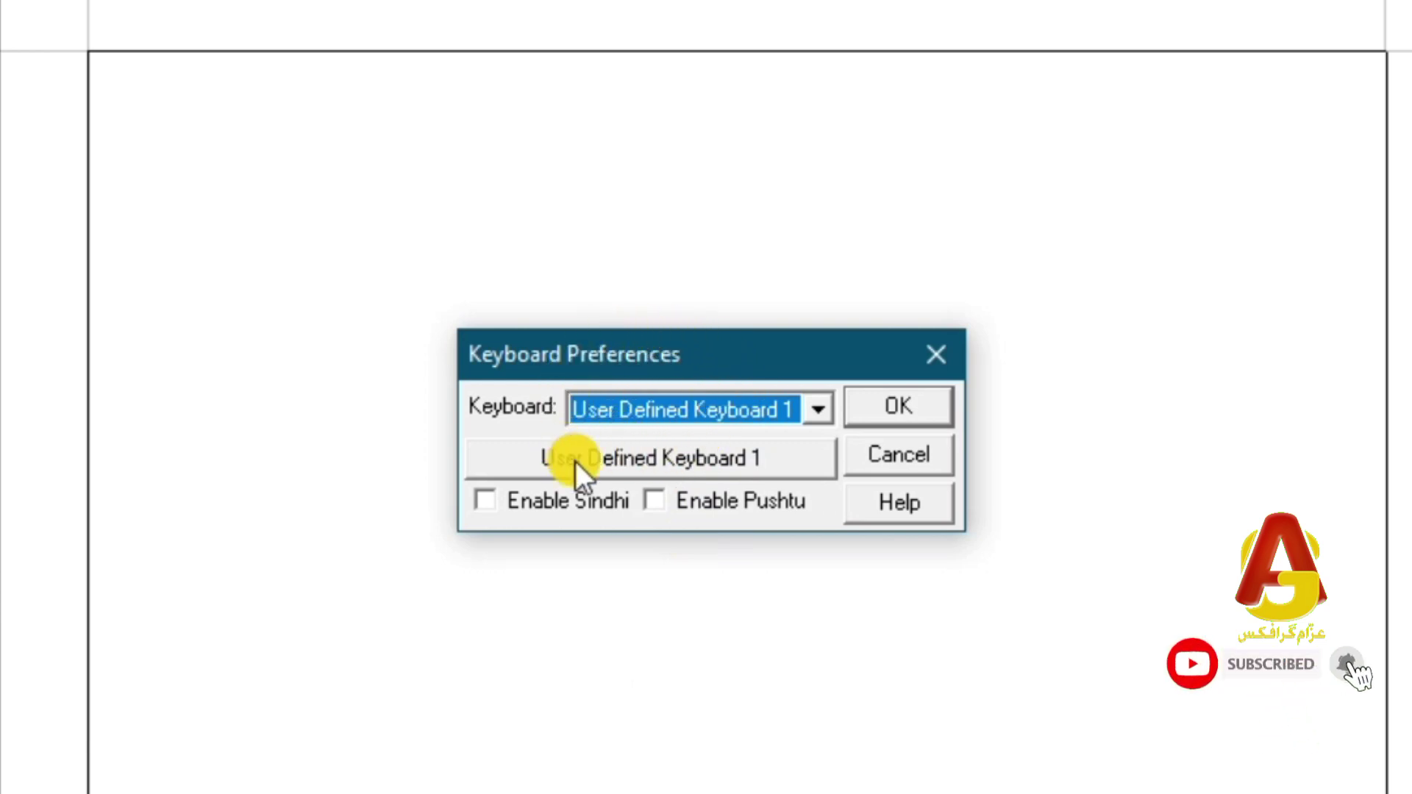
{"action": "left_click", "coordinate": [818, 410]}
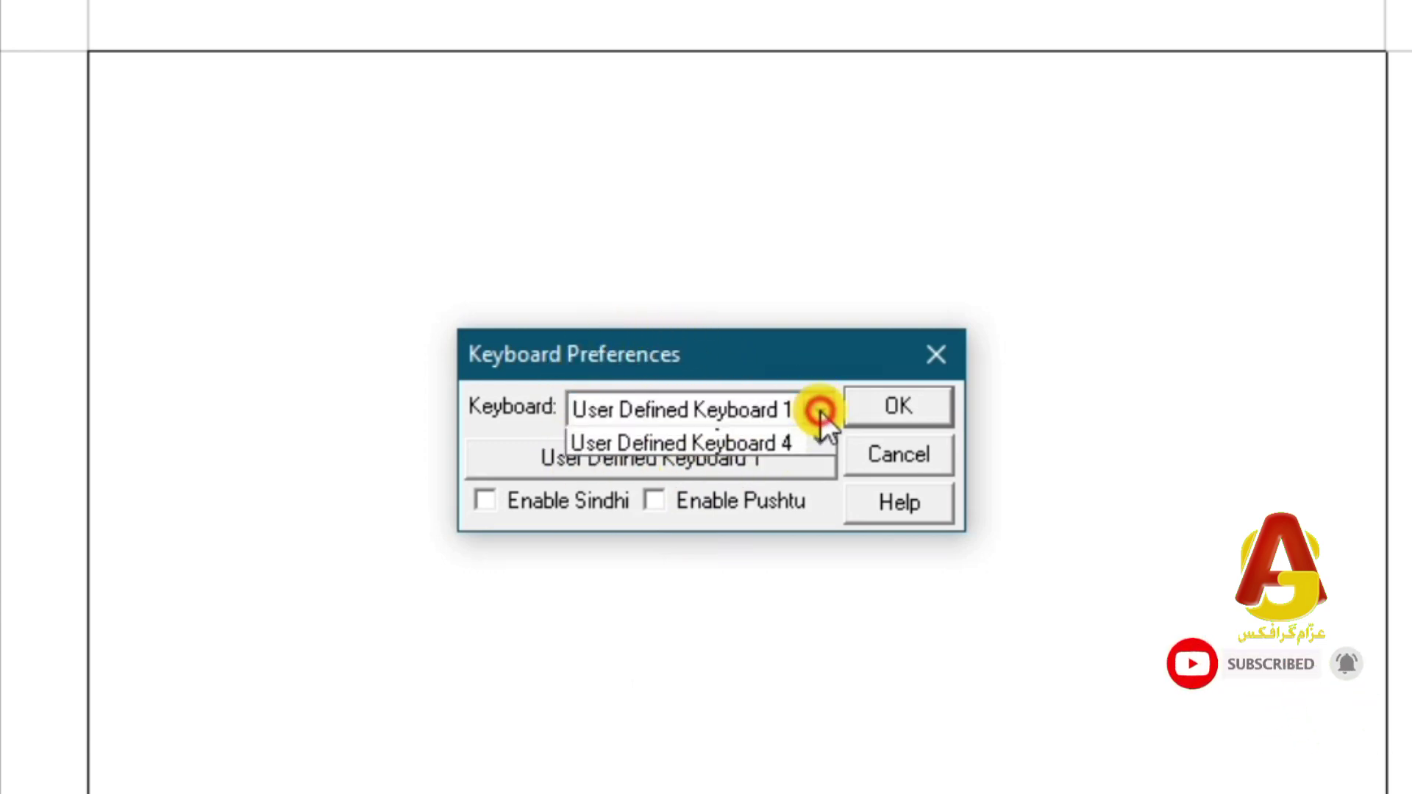
{"action": "scroll", "coordinate": [791, 442], "scroll_direction": "up", "scroll_amount": 4}
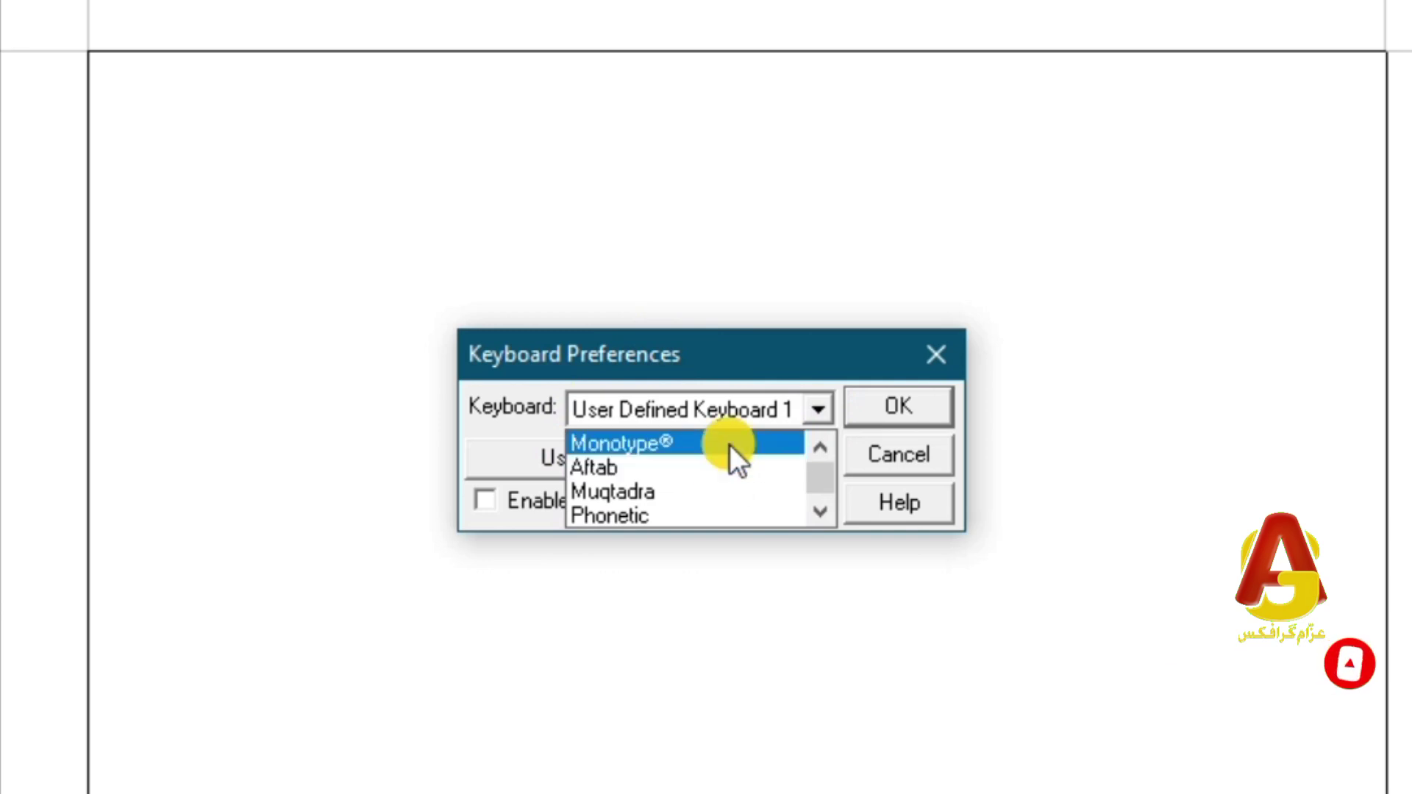
{"action": "left_click", "coordinate": [616, 517]}
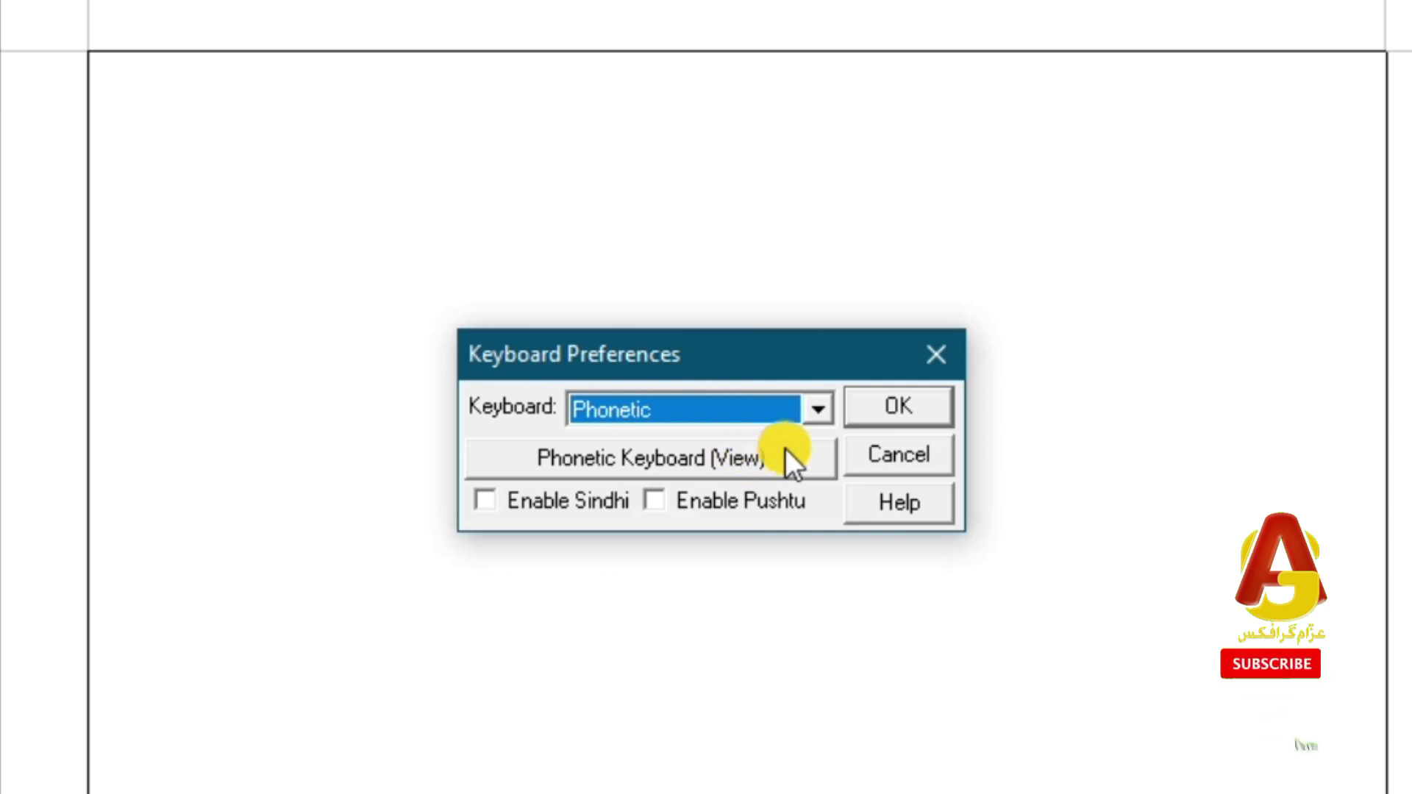
{"action": "left_click", "coordinate": [689, 456]}
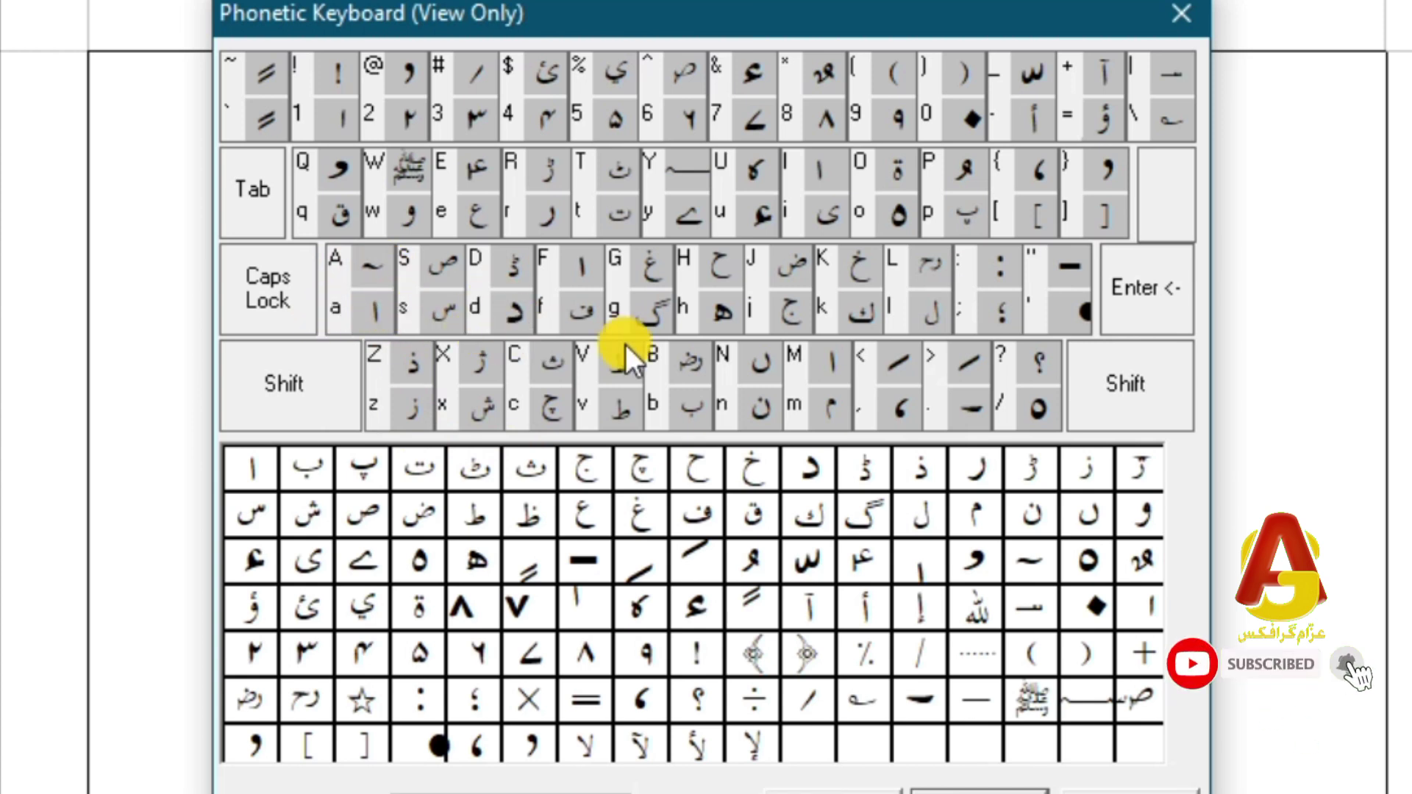
{"action": "left_click", "coordinate": [1180, 13]}
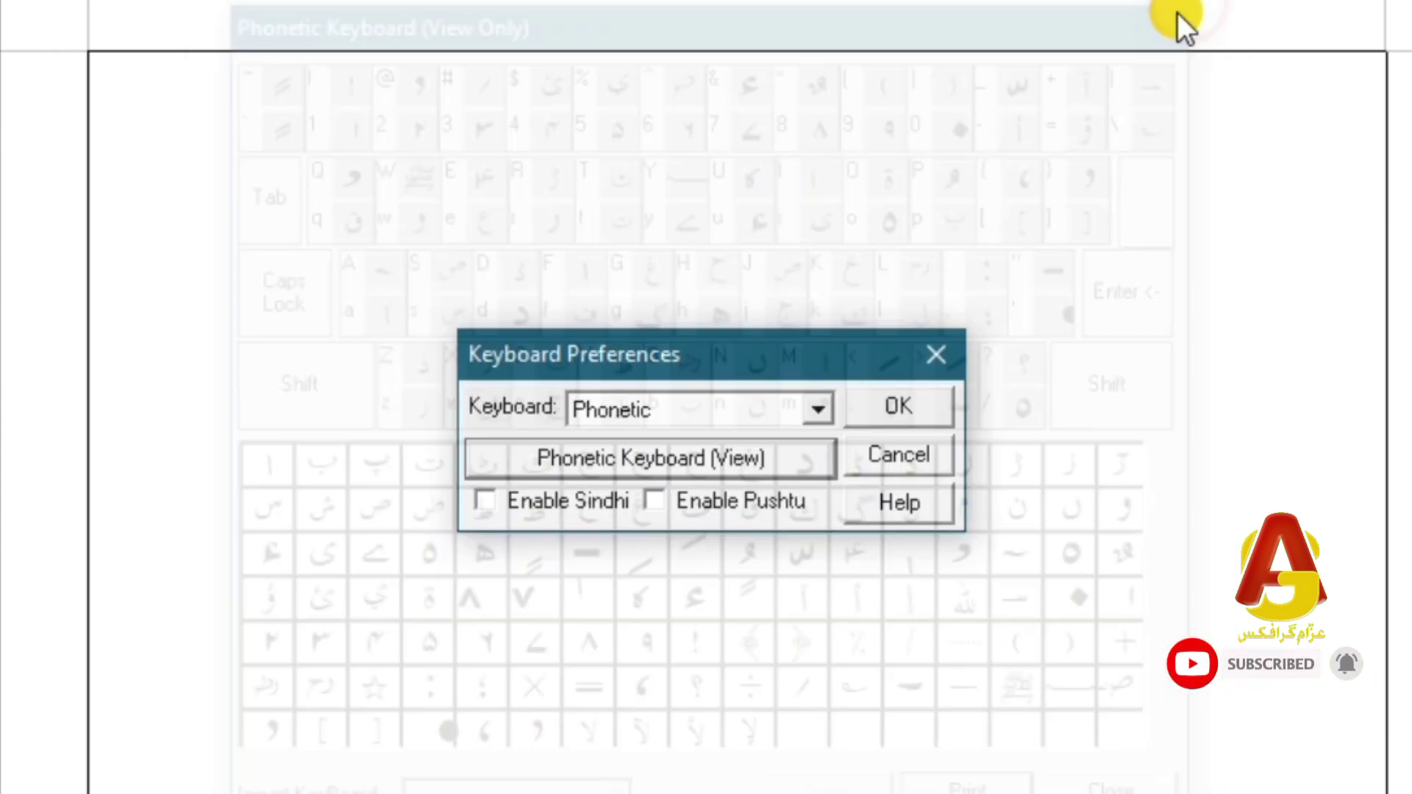
Enable Sindhi and Pushtu, and review the Phonetic key map before applying the keyboard preferences
{"action": "left_click", "coordinate": [486, 503]}
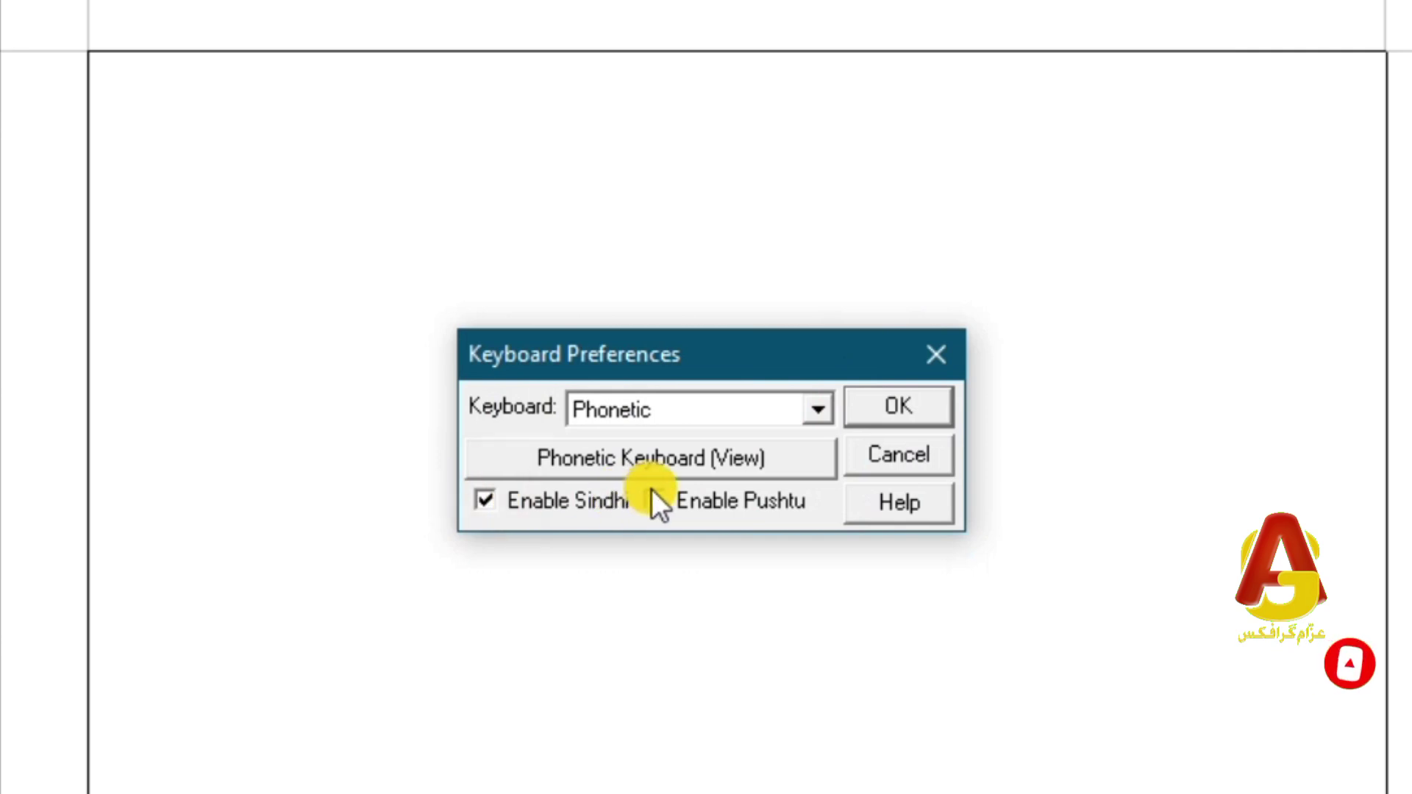
{"action": "left_click", "coordinate": [486, 503]}
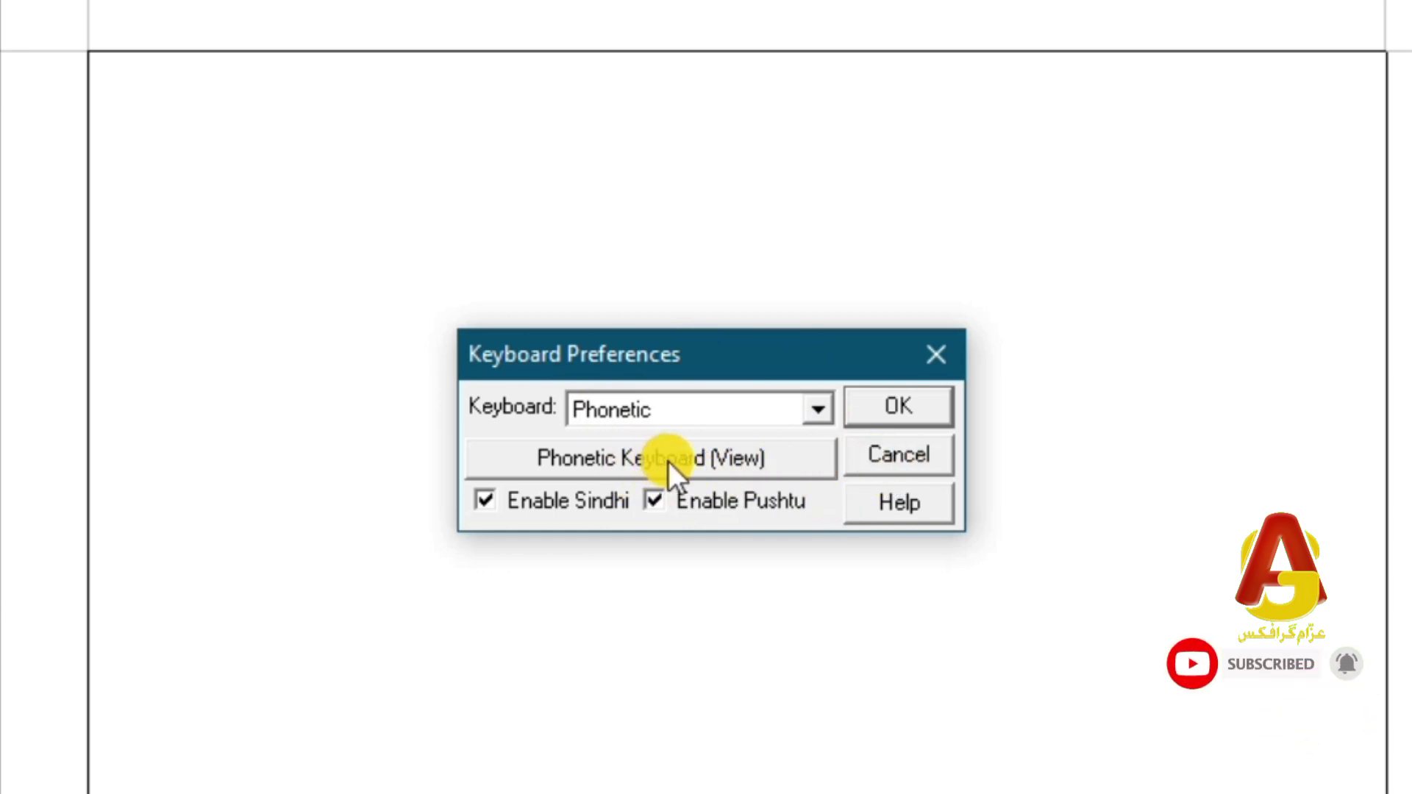
{"action": "left_click", "coordinate": [738, 461]}
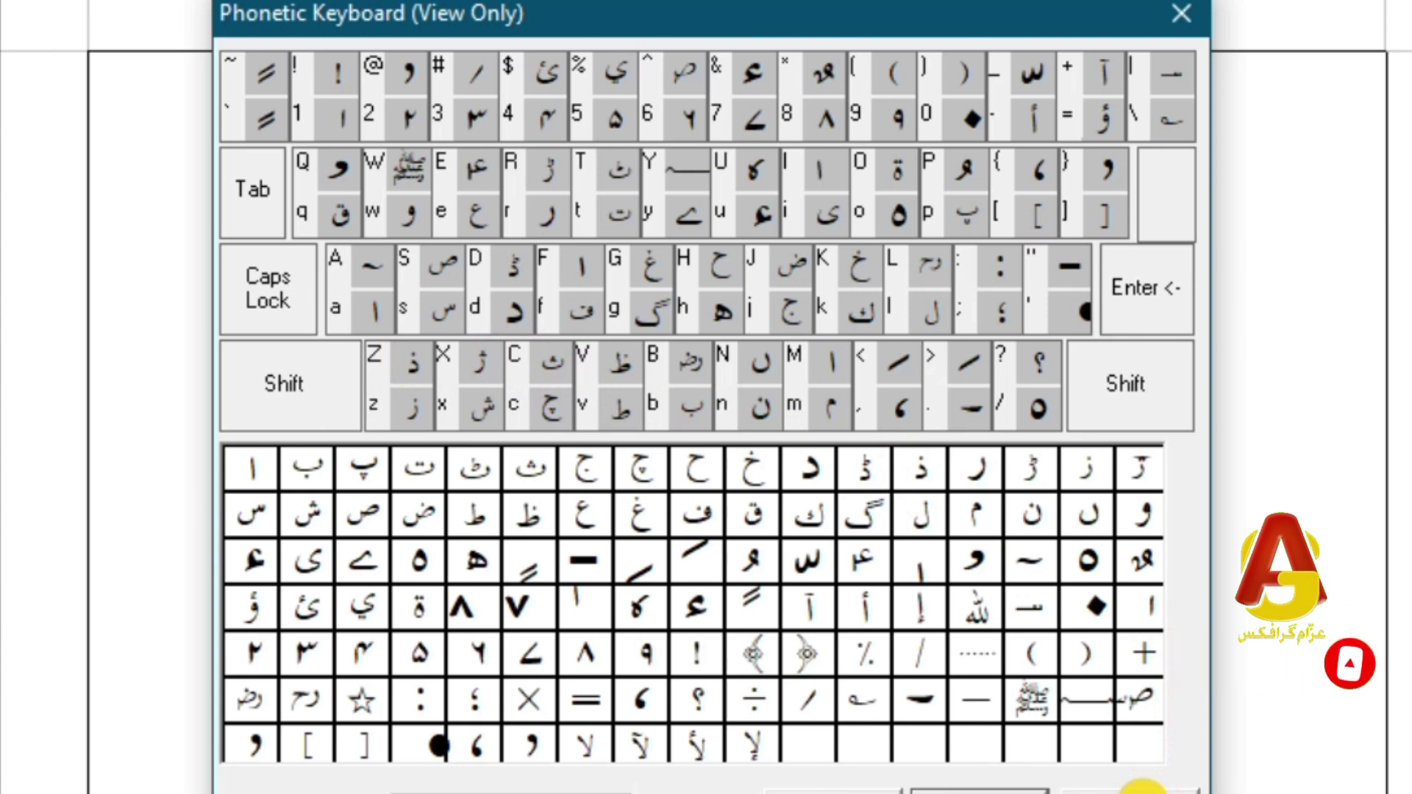
{"action": "left_click", "coordinate": [1144, 788]}
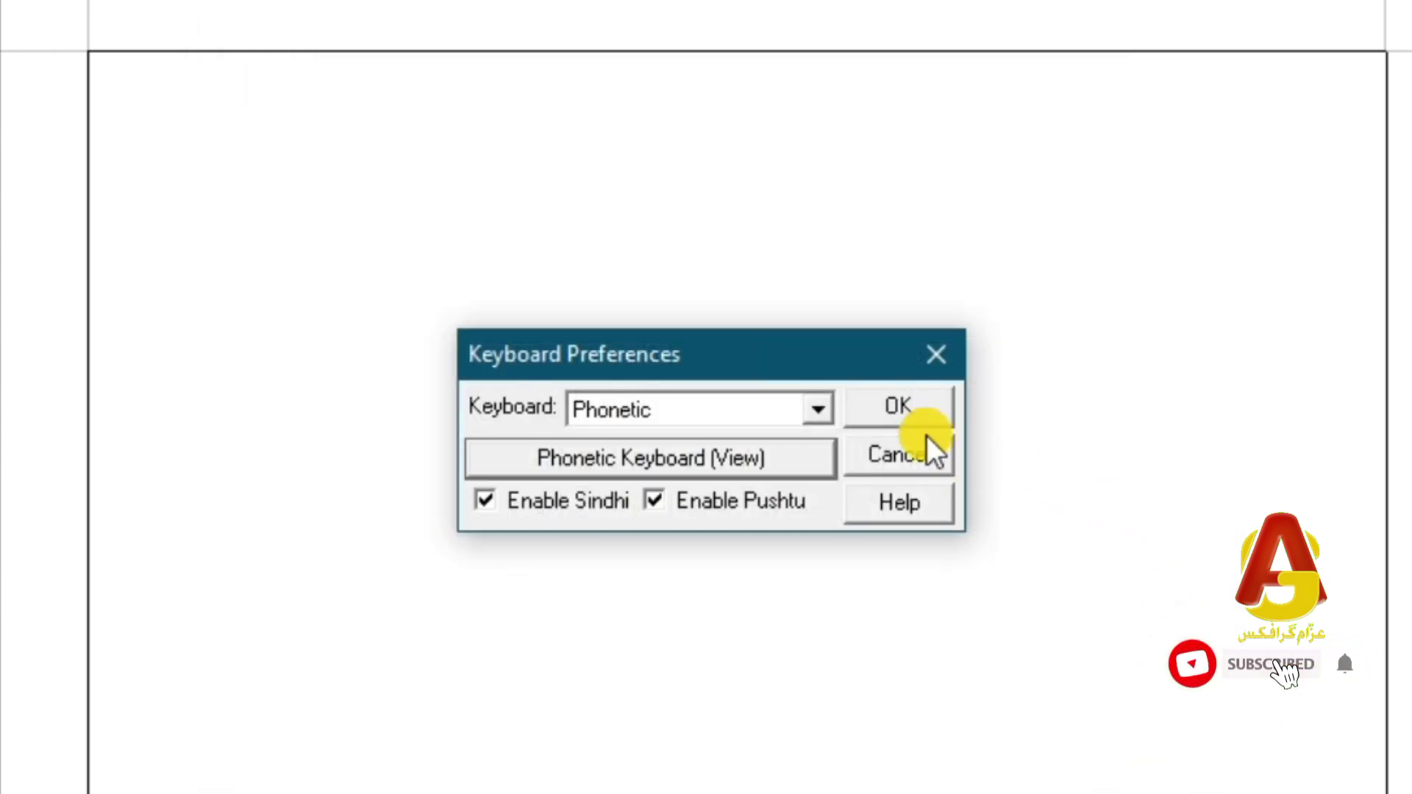
{"action": "left_click", "coordinate": [889, 406]}
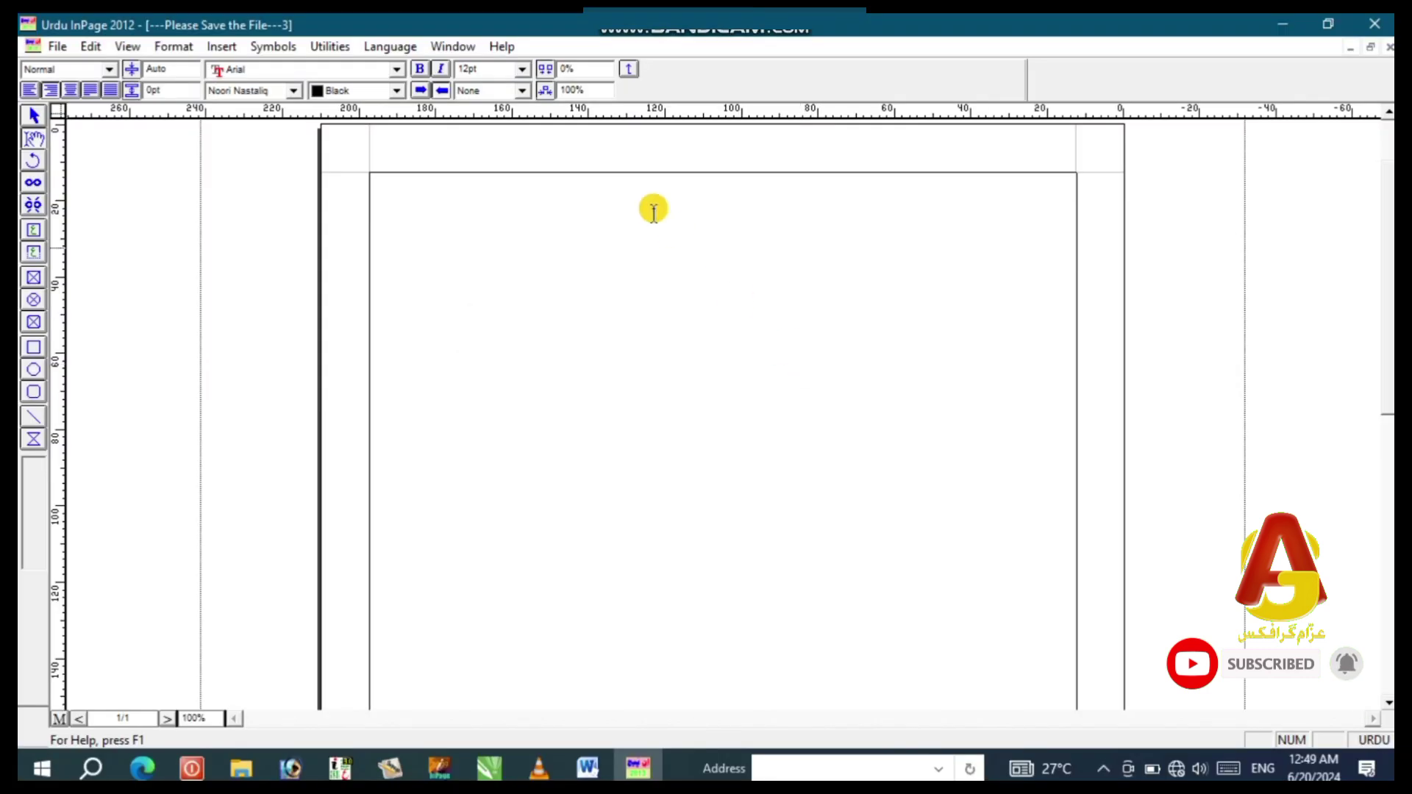
Set the font size to 36pt and enter "Islam" in English on the first line
{"action": "left_click", "coordinate": [522, 71]}
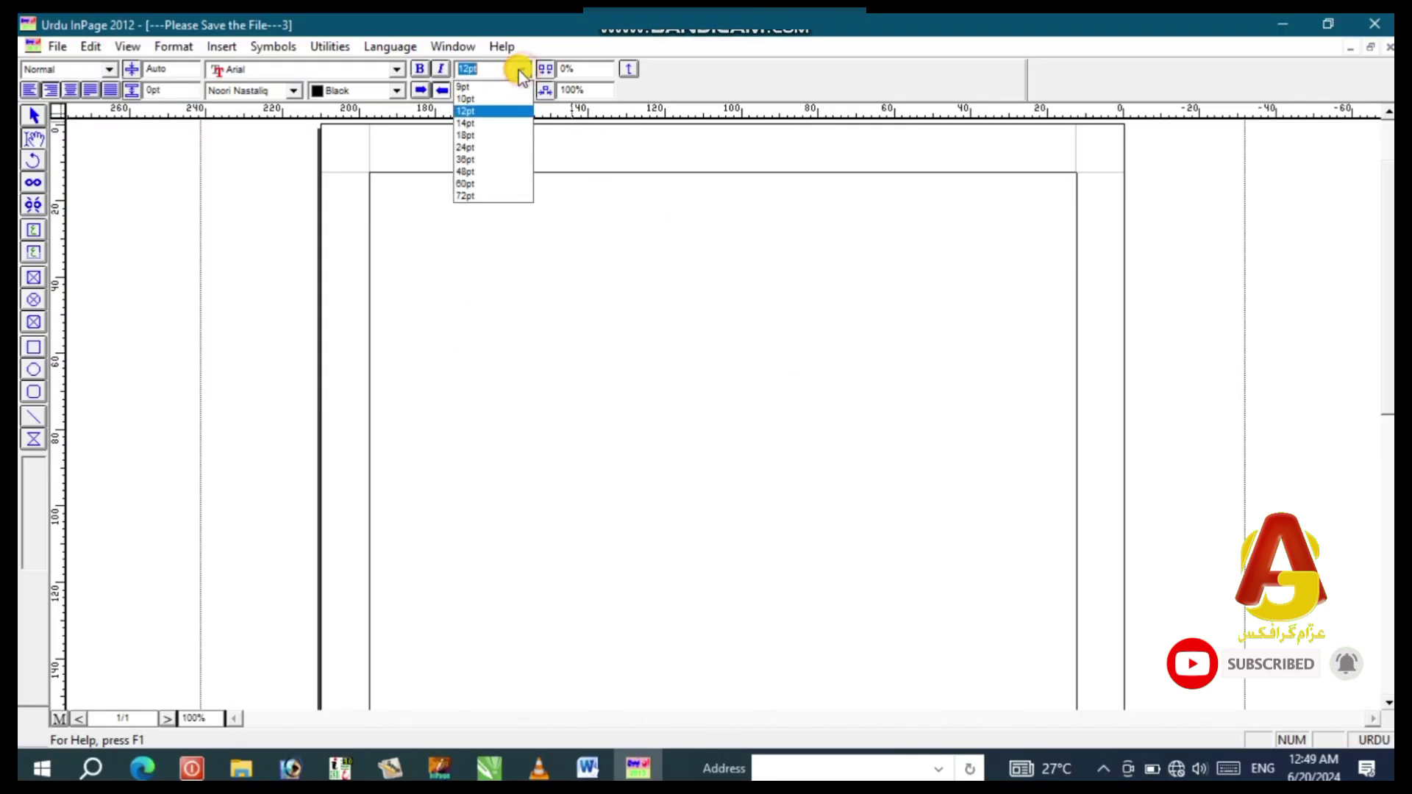
{"action": "left_click", "coordinate": [493, 160]}
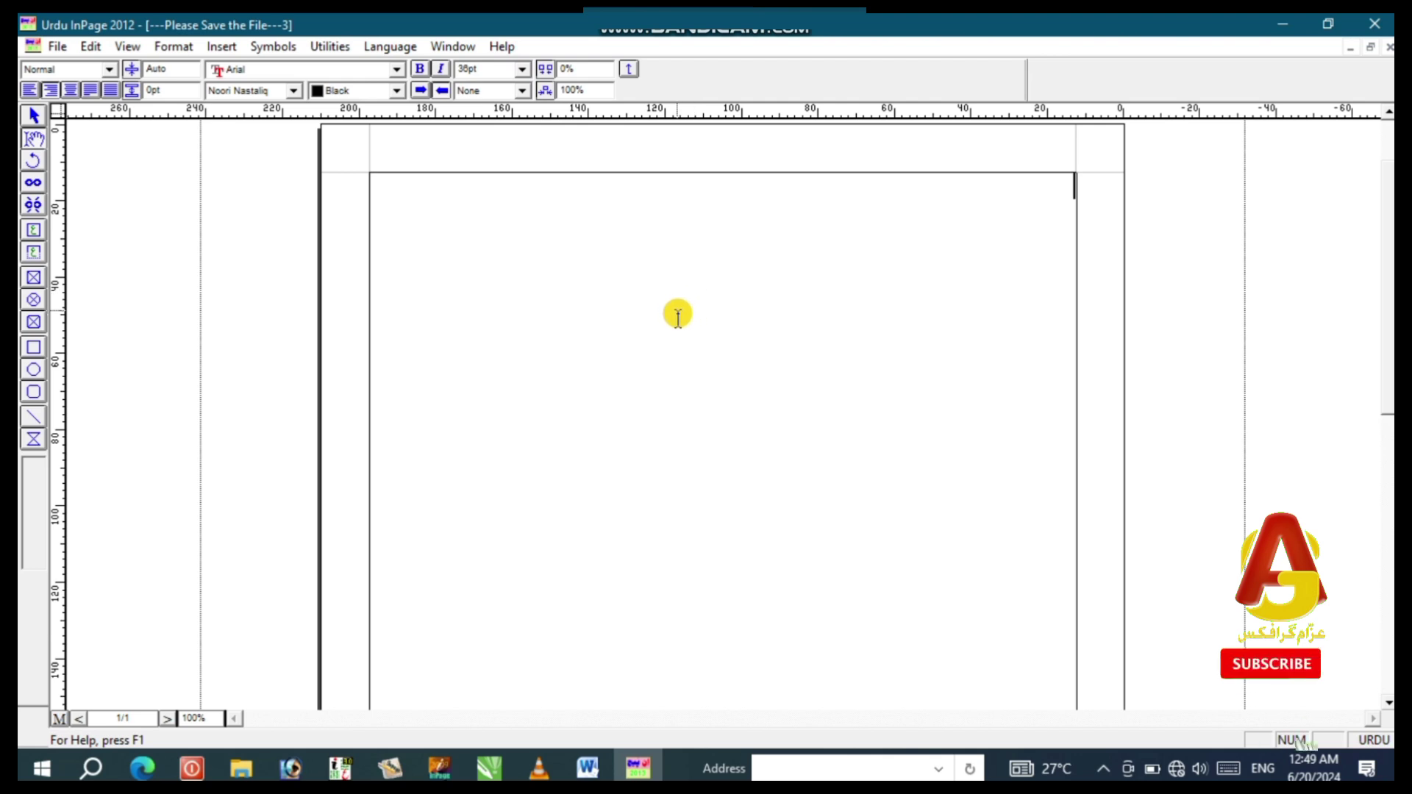
{"action": "key", "text": "ctrl+space"}
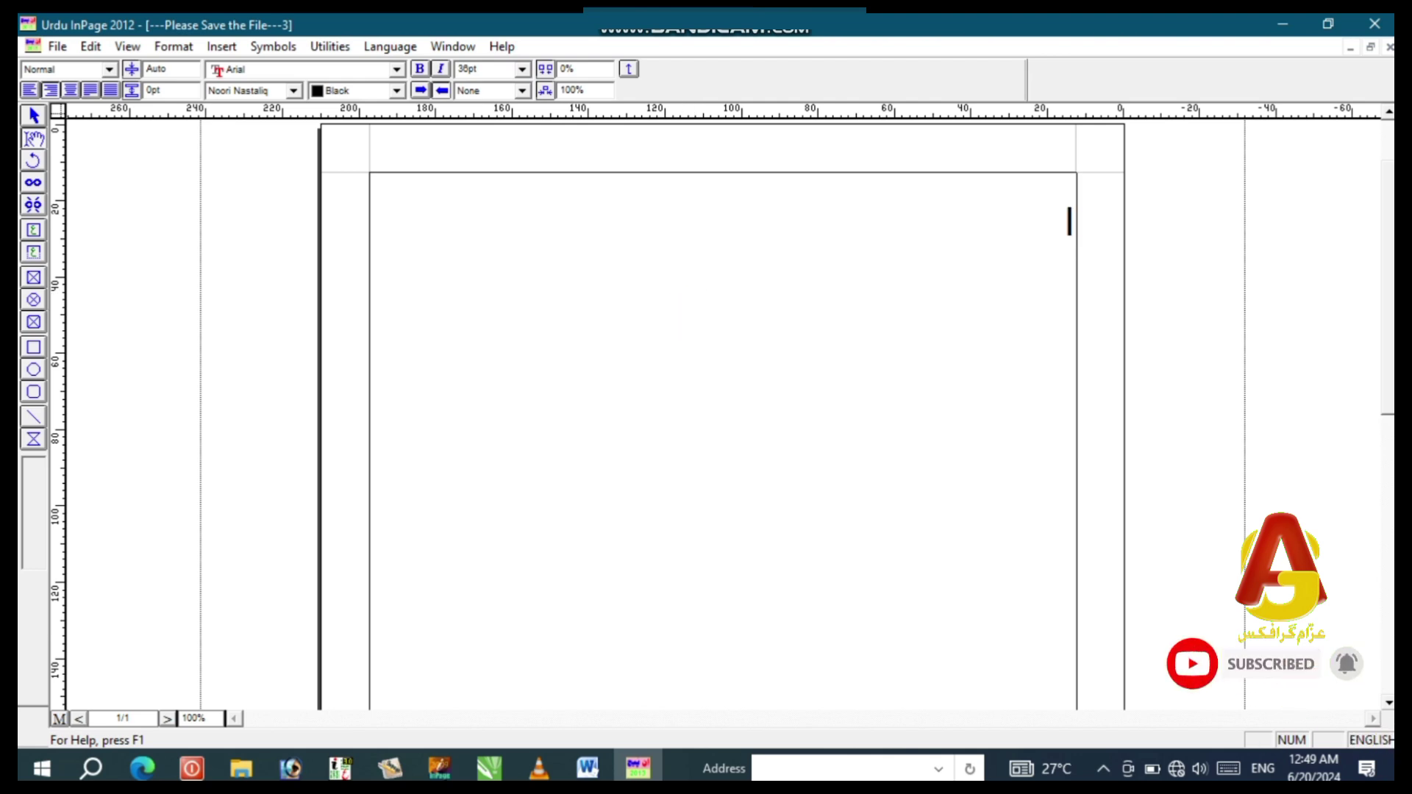
{"action": "type", "text": "Islam"}
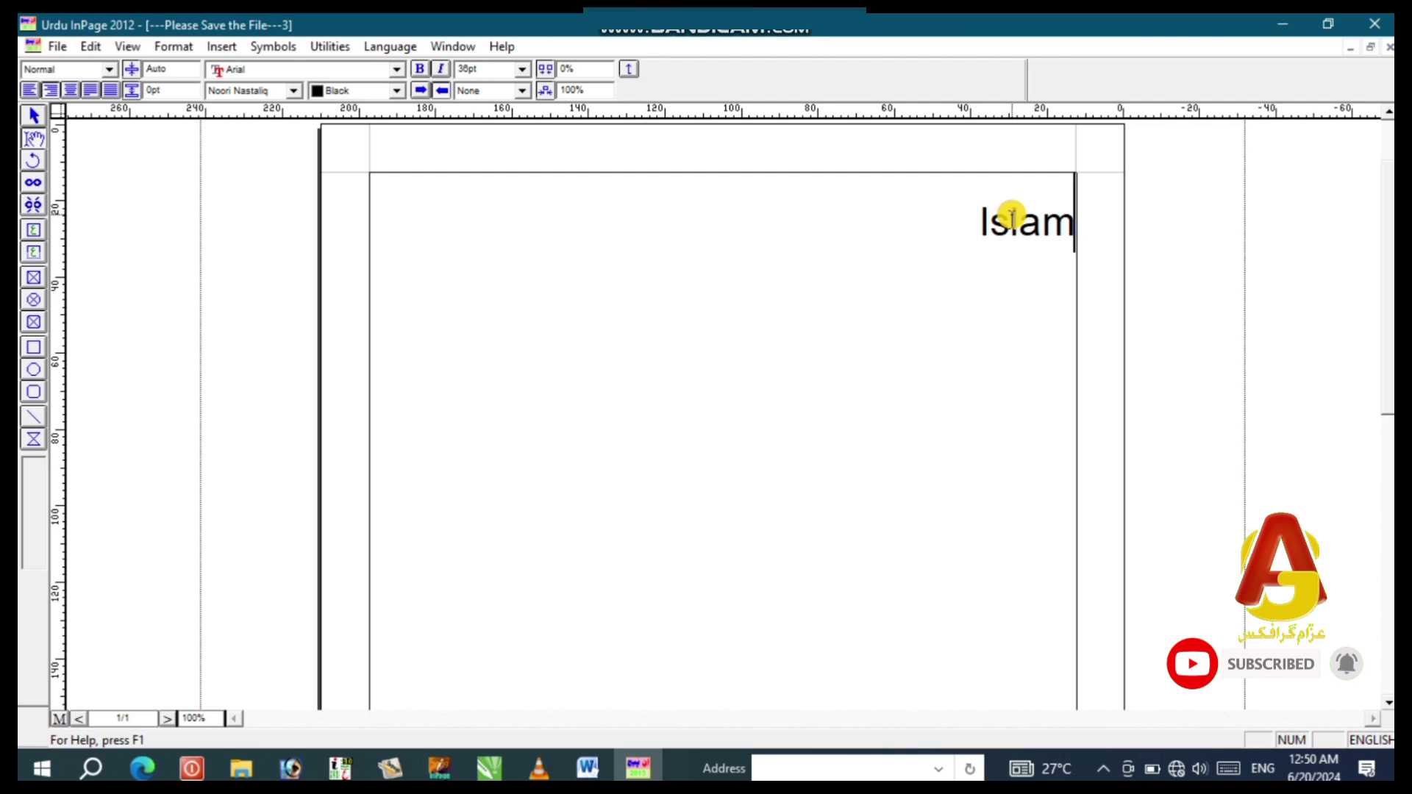
{"action": "key", "text": "Return"}
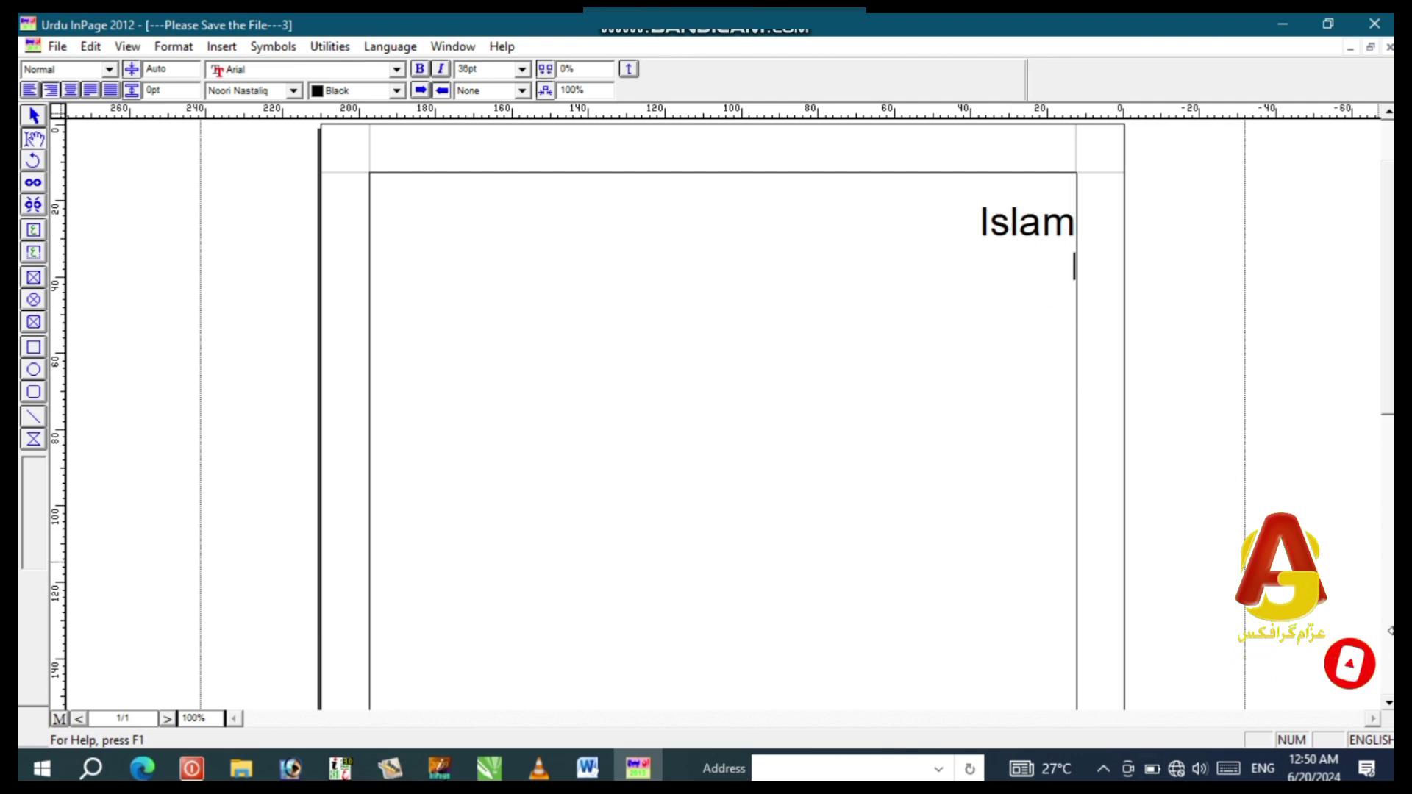
Switch the input language to Urdu and enter "اسلام" on the second line
{"action": "left_click", "coordinate": [1388, 738]}
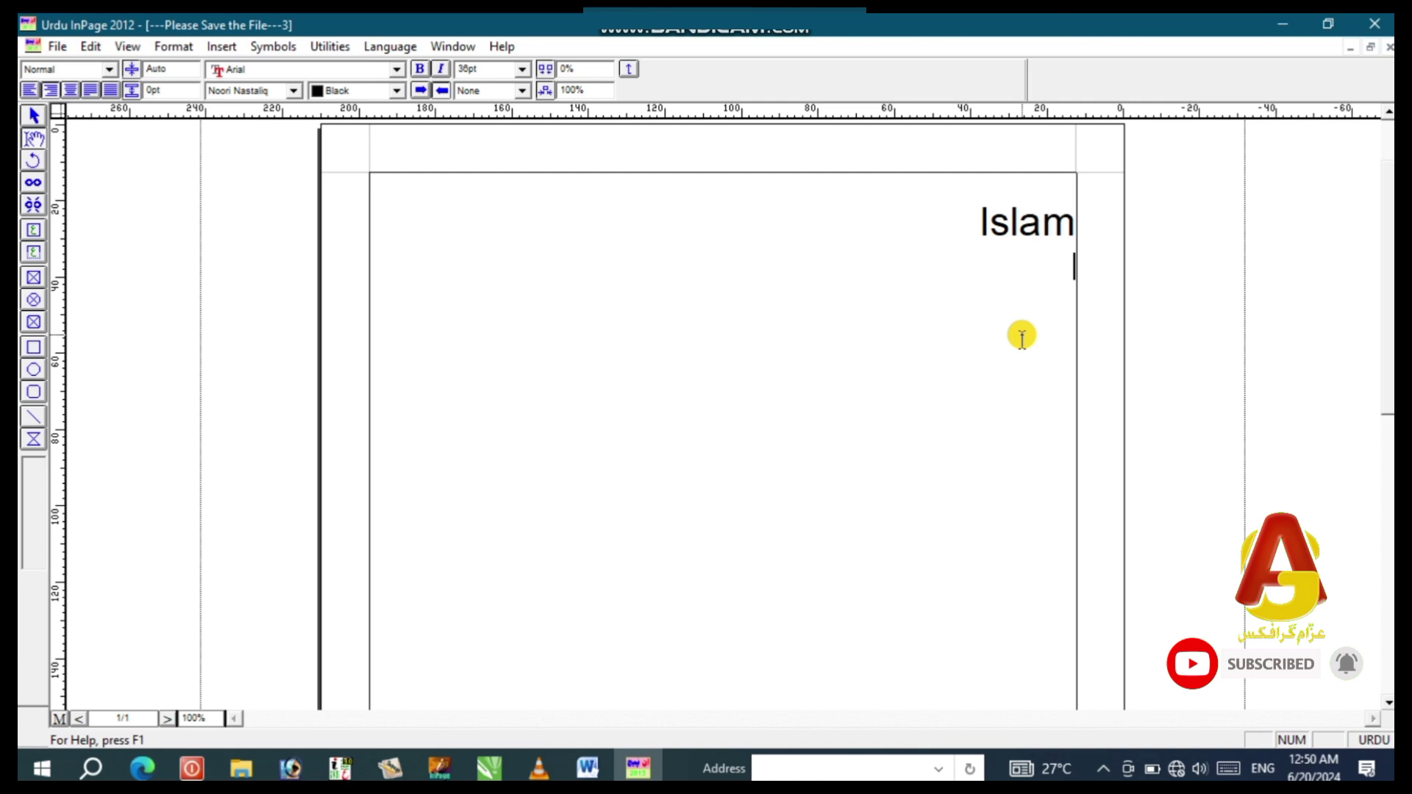
{"action": "type", "text": "اسلام"}
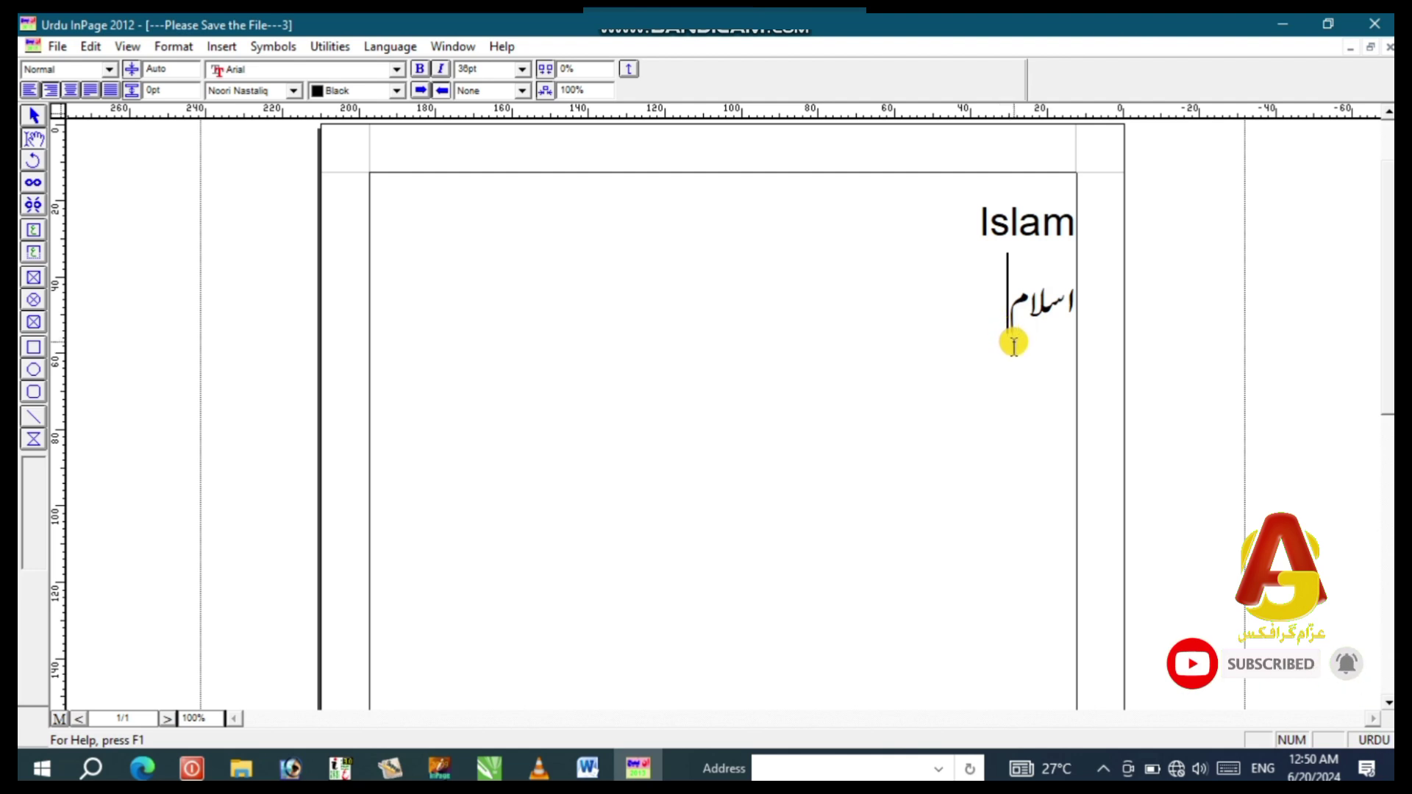
{"action": "key", "text": "Return"}
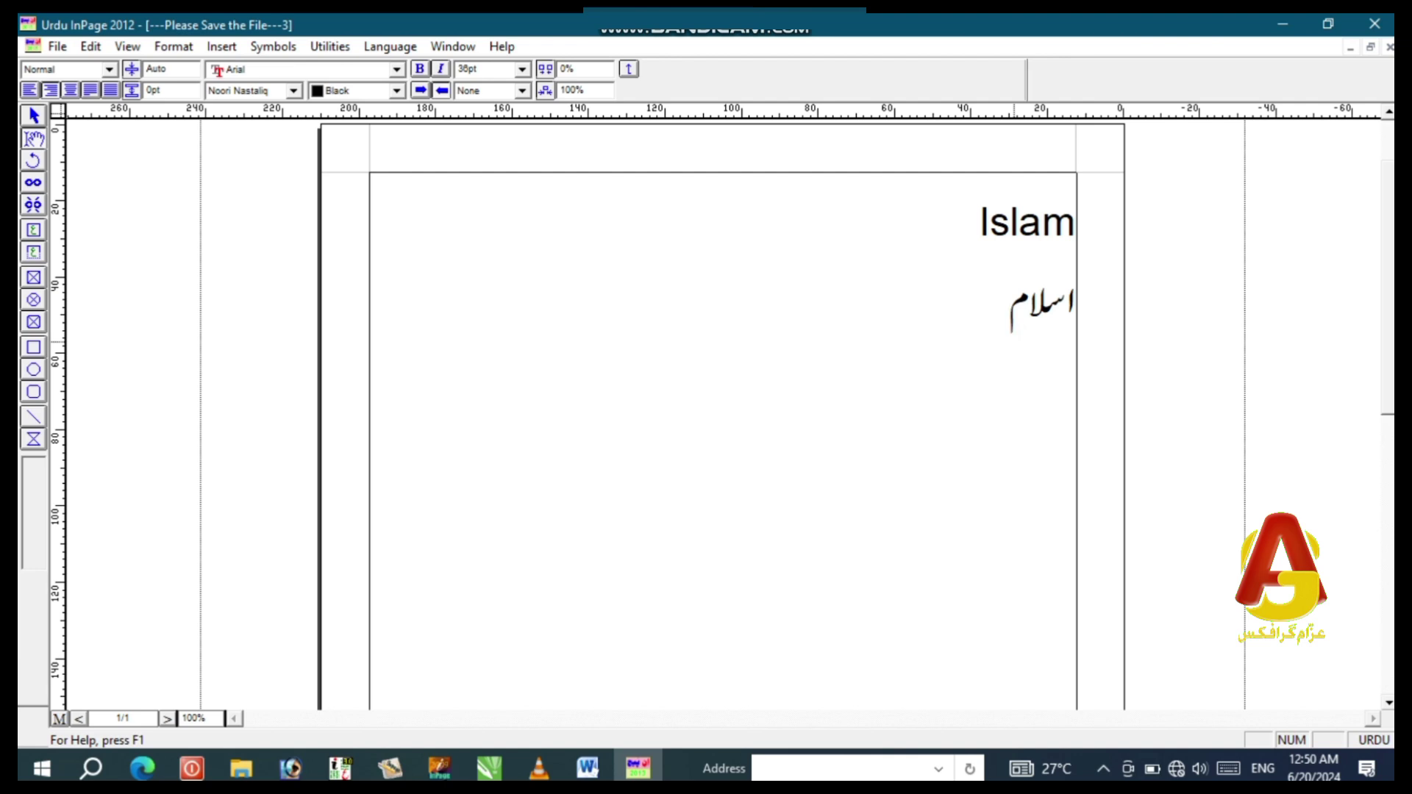
Enter the letter س on the third line, trying a second س and ص after it and deleting each
{"action": "type", "text": "س"}
{"action": "key", "text": "BackSpace"}
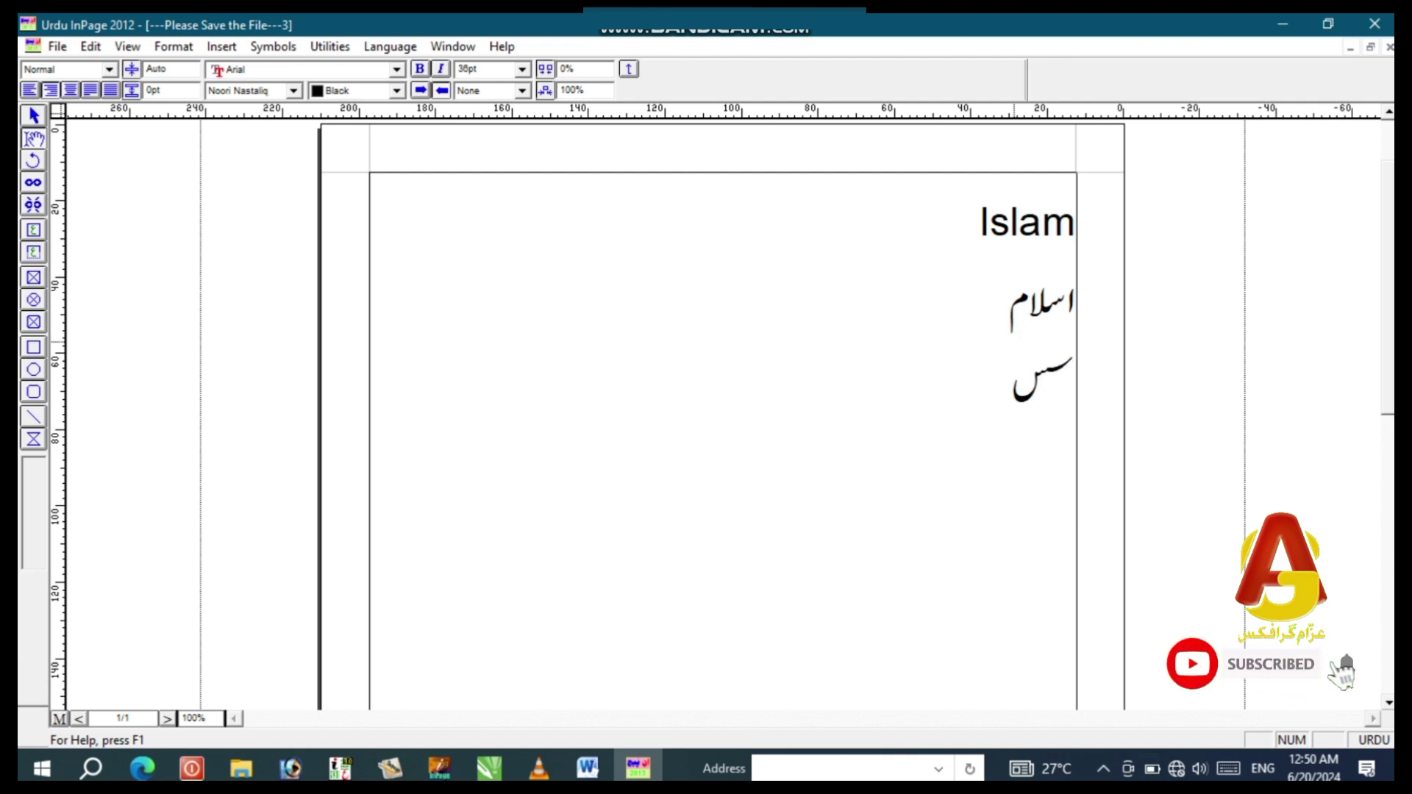
{"action": "type", "text": "ص"}
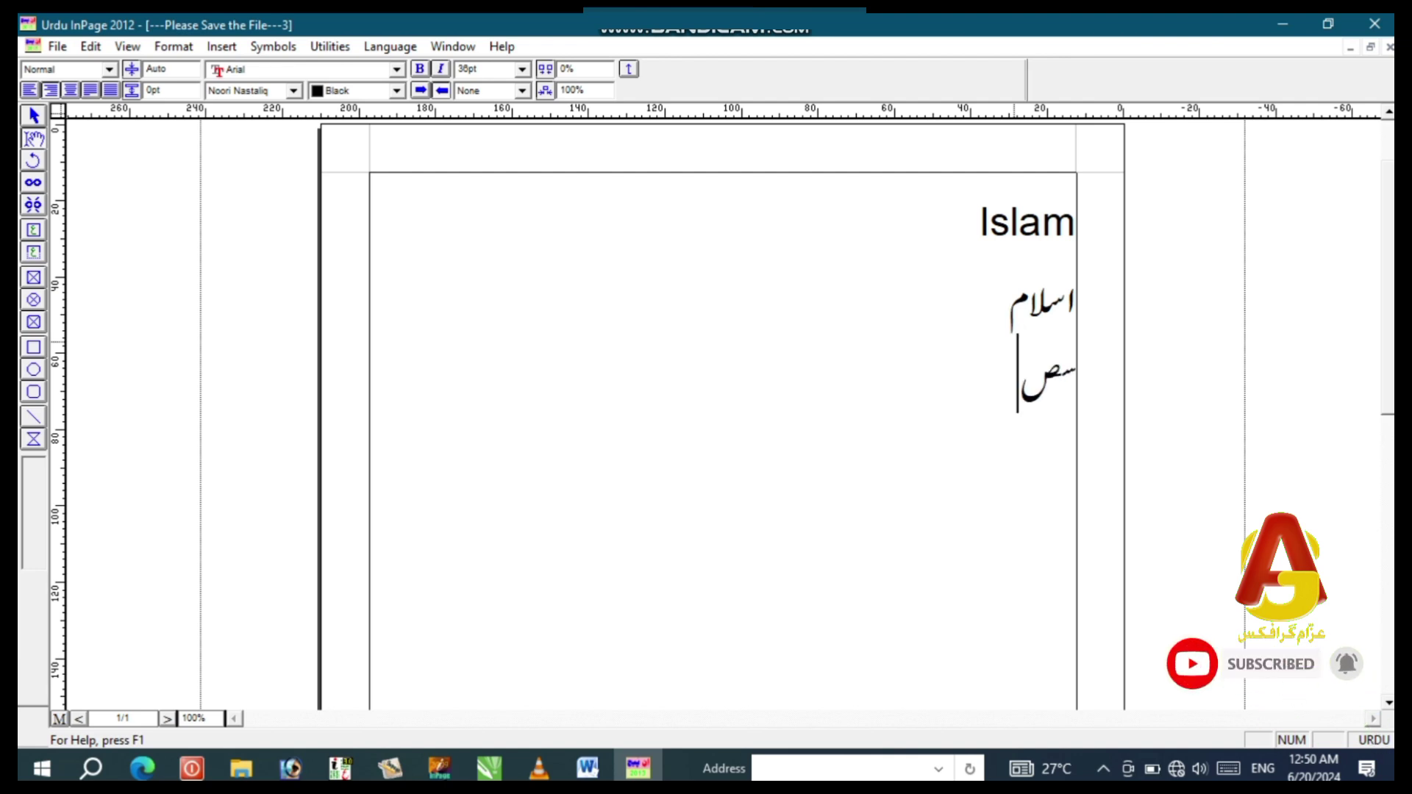
{"action": "key", "text": "BackSpace"}
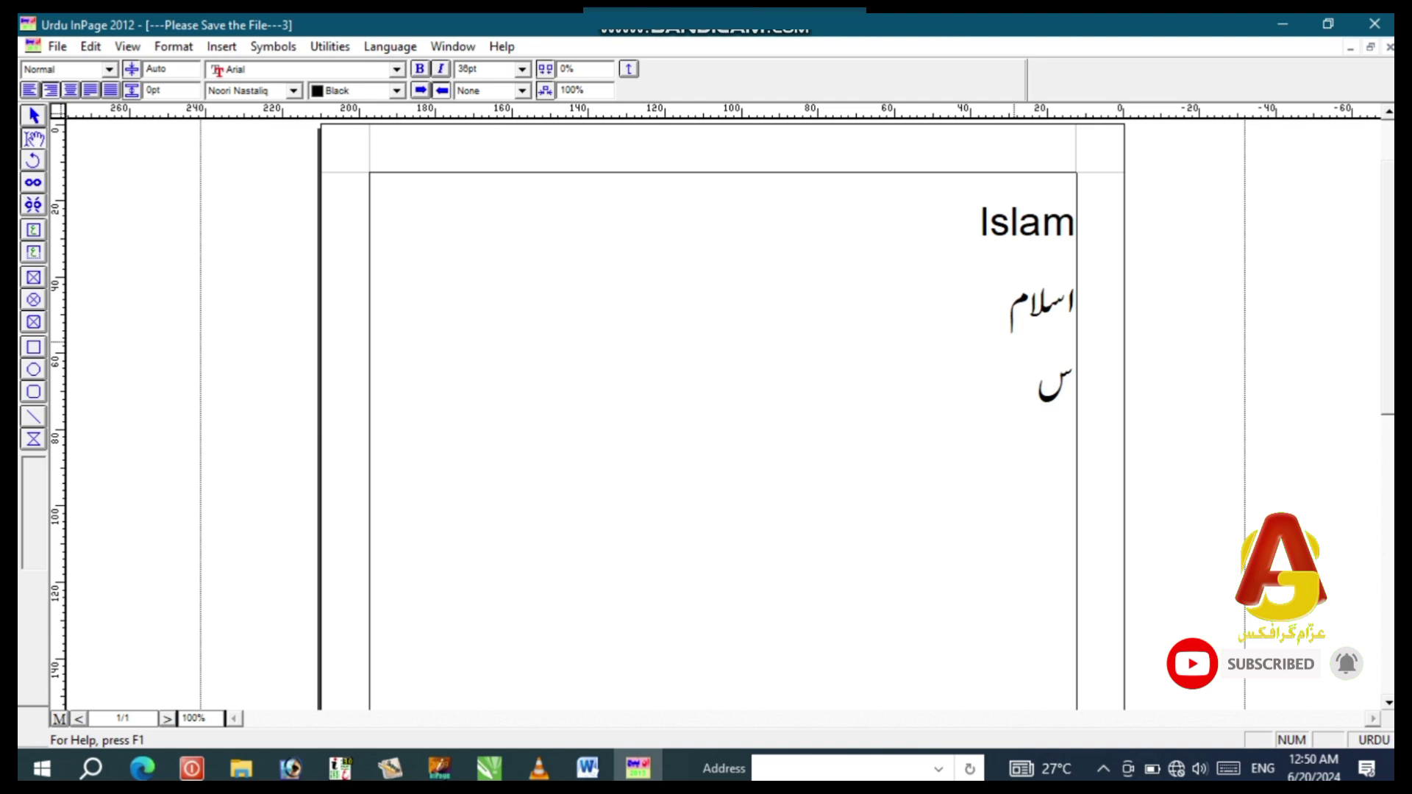
Try the letters س and ا on the third line, deleting each, and clear the line completely
{"action": "type", "text": "س"}
{"action": "key", "text": "BackSpace"}
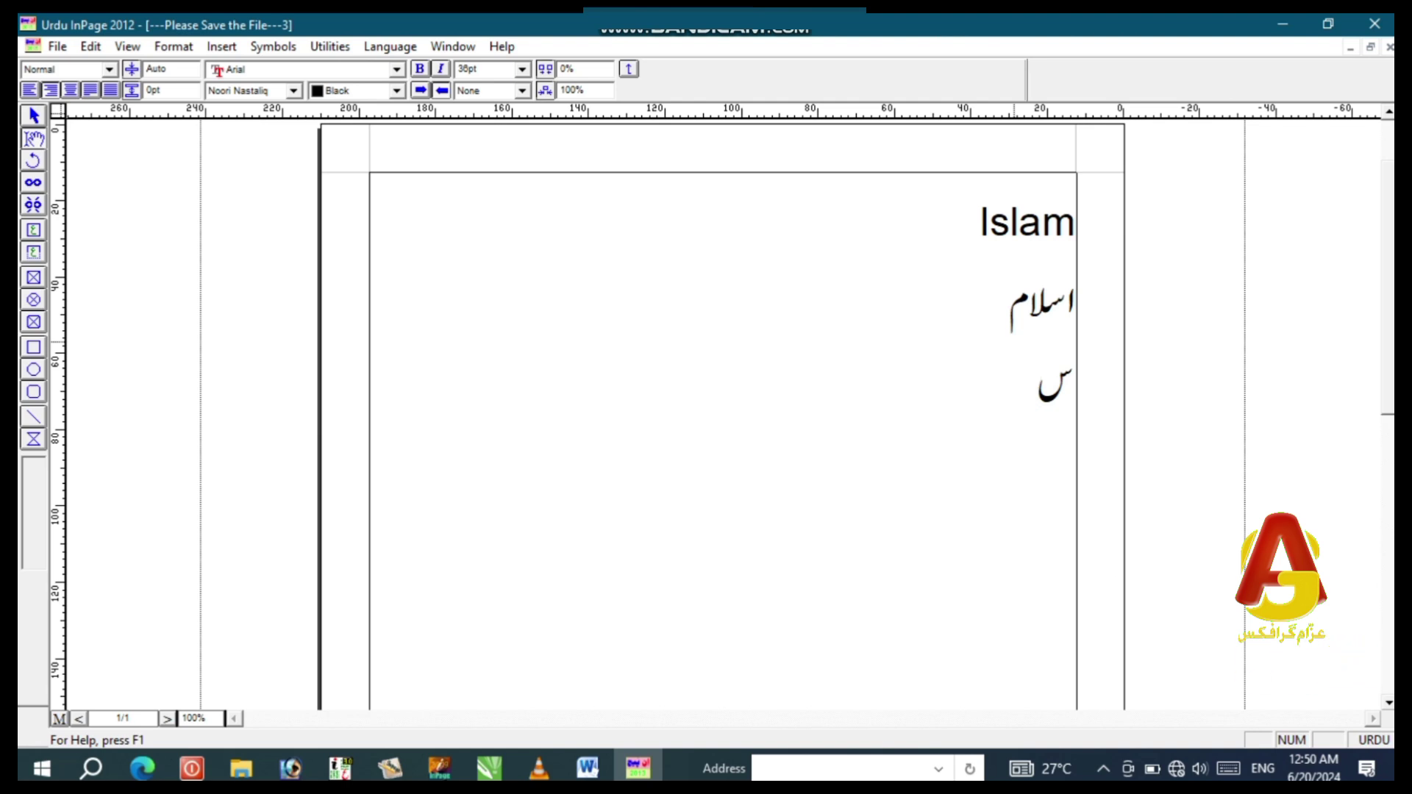
{"action": "type", "text": "ا"}
{"action": "key", "text": "BackSpace"}
{"action": "type", "text": "ا"}
{"action": "key", "text": "BackSpace"}
{"action": "key", "text": "BackSpace"}
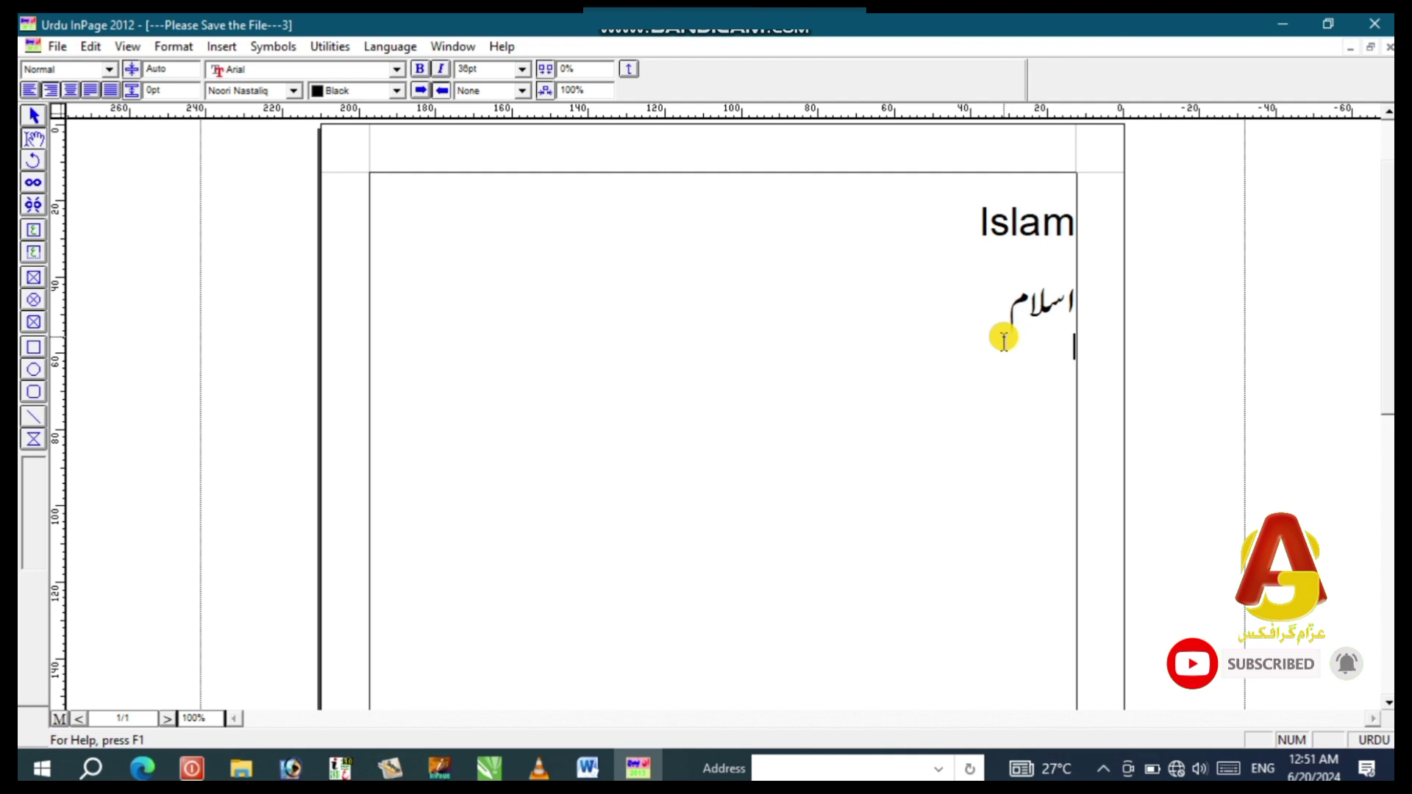
Open the Phonetic key map from the keyboard preferences to check which keys produce the Urdu letters
{"action": "left_click", "coordinate": [90, 46]}
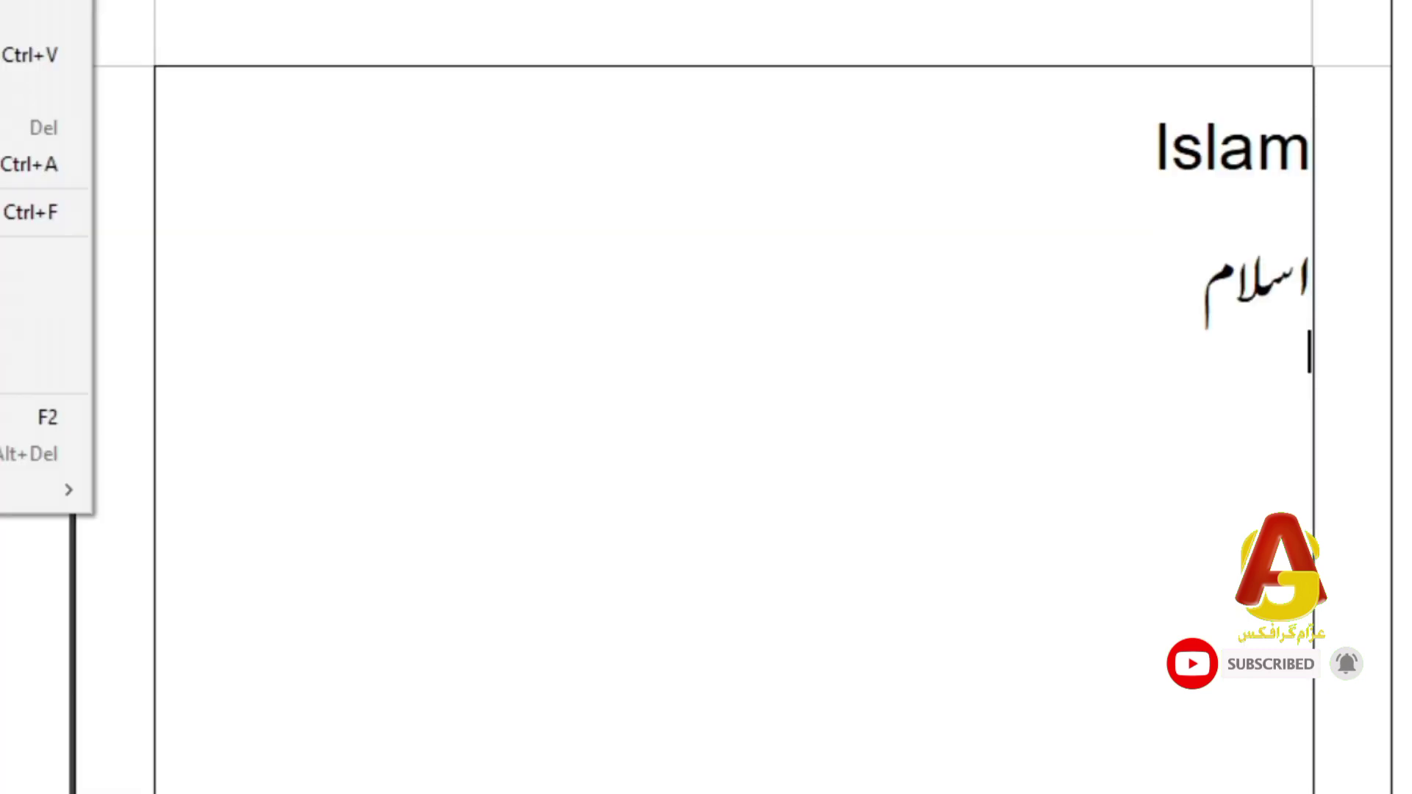
{"action": "mouse_move", "coordinate": [318, 432]}
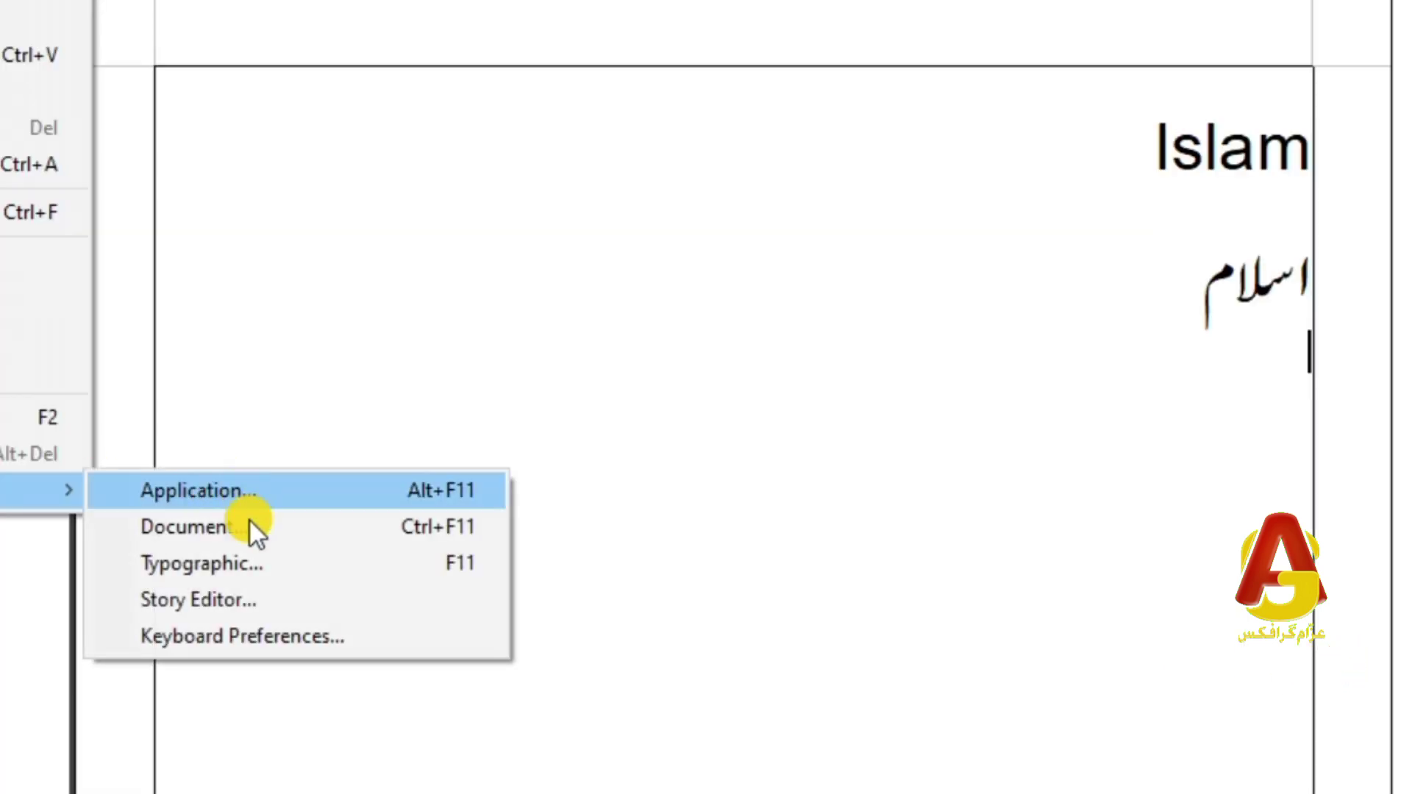
{"action": "left_click", "coordinate": [210, 636]}
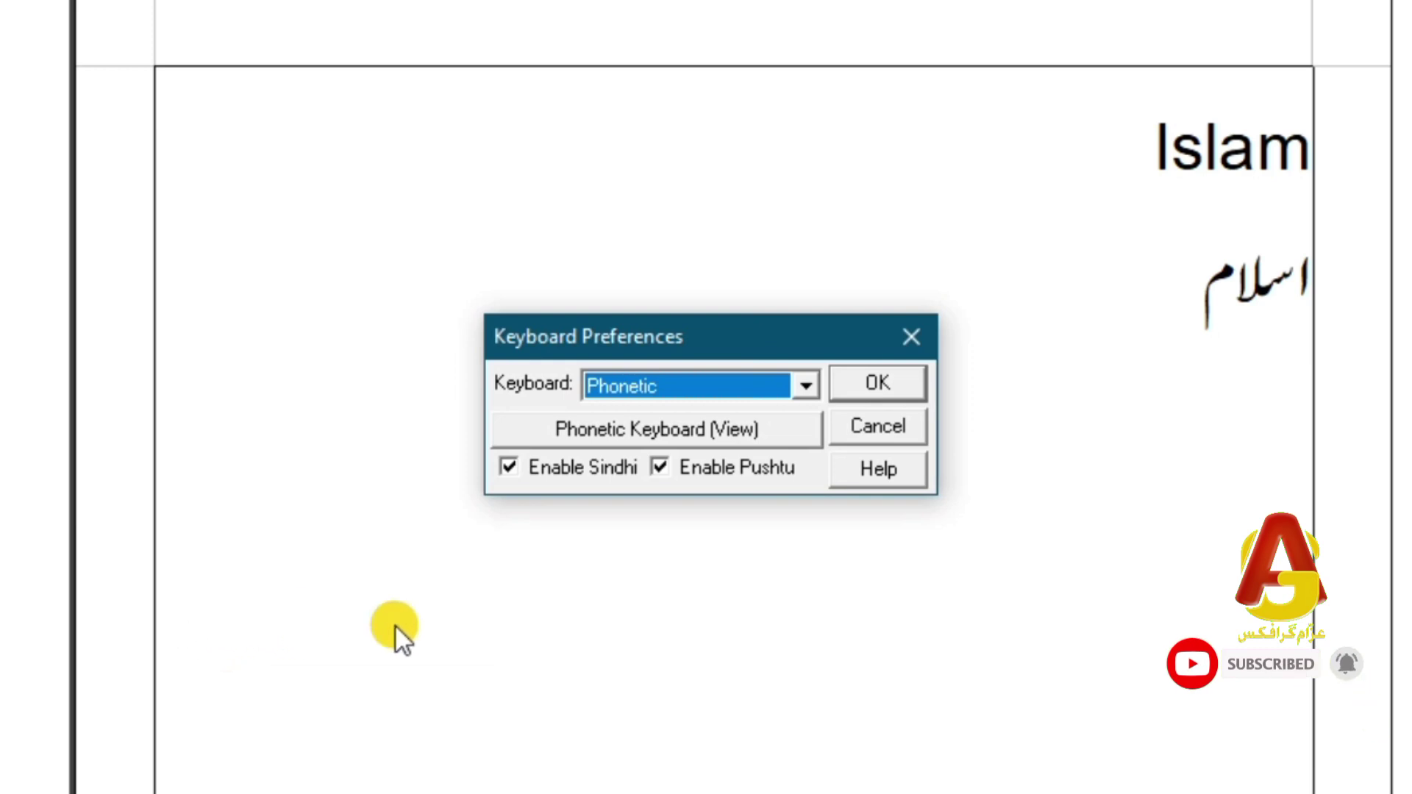
{"action": "left_click", "coordinate": [622, 425]}
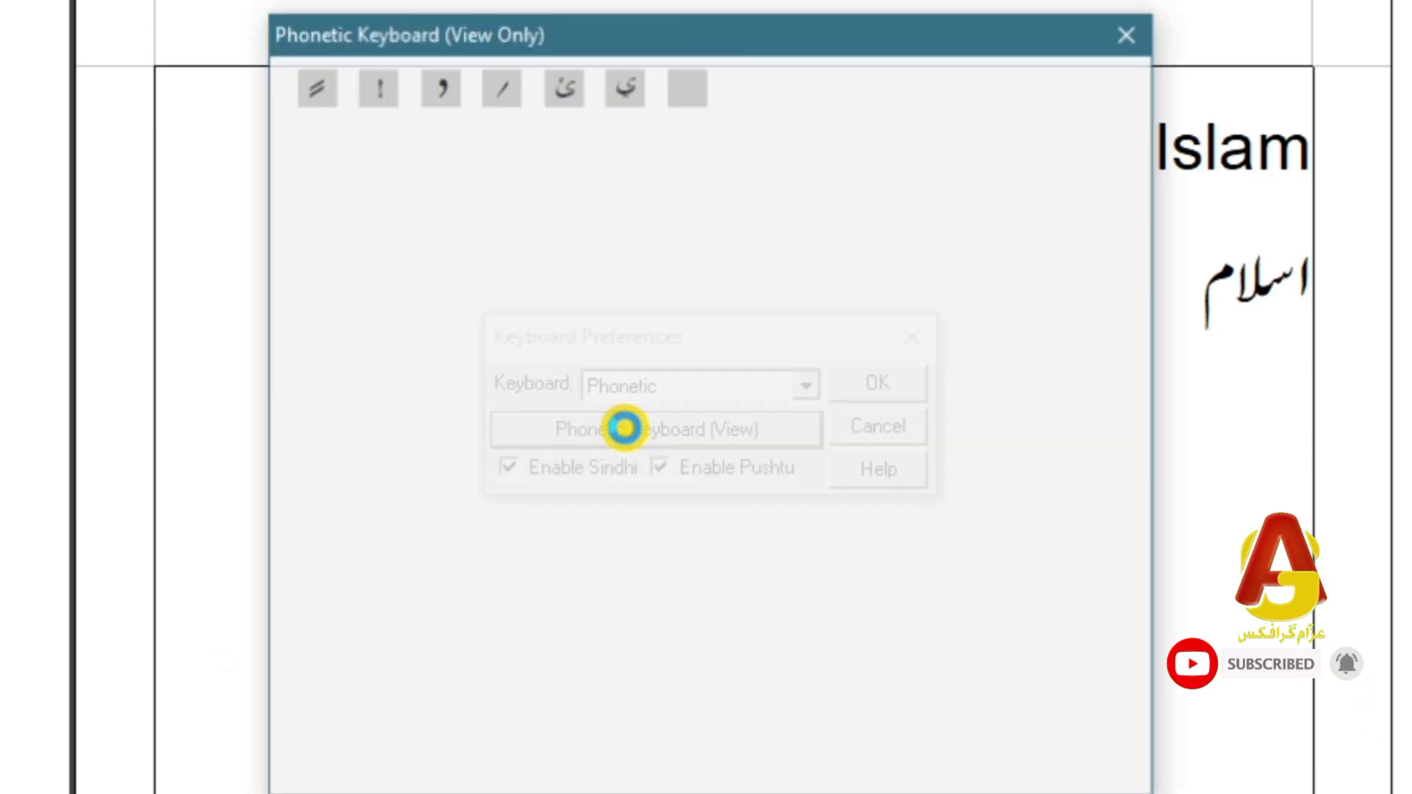